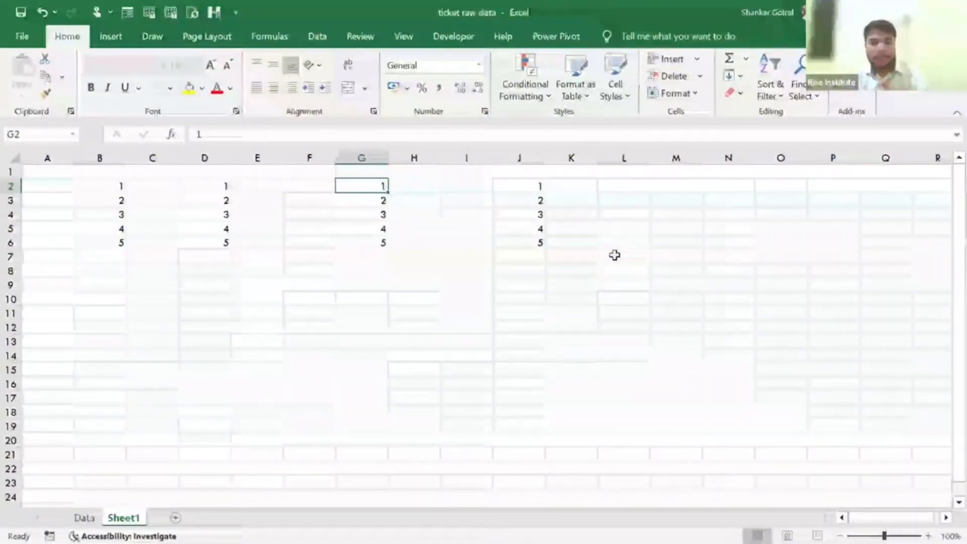
Switch to the Word notes to read section 3.4 on the Ribbon and return to the Excel workbook
key("alt+Tab")
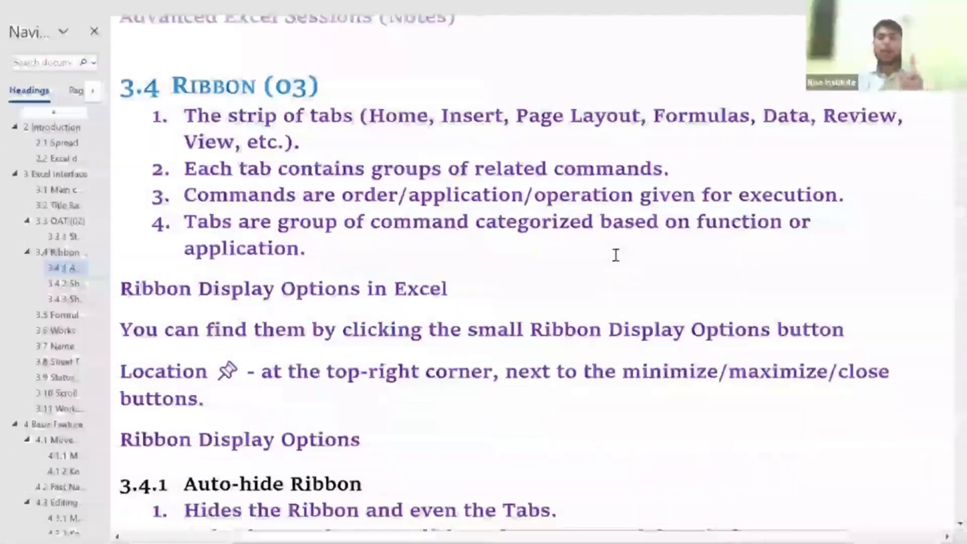
left_click(328, 199)
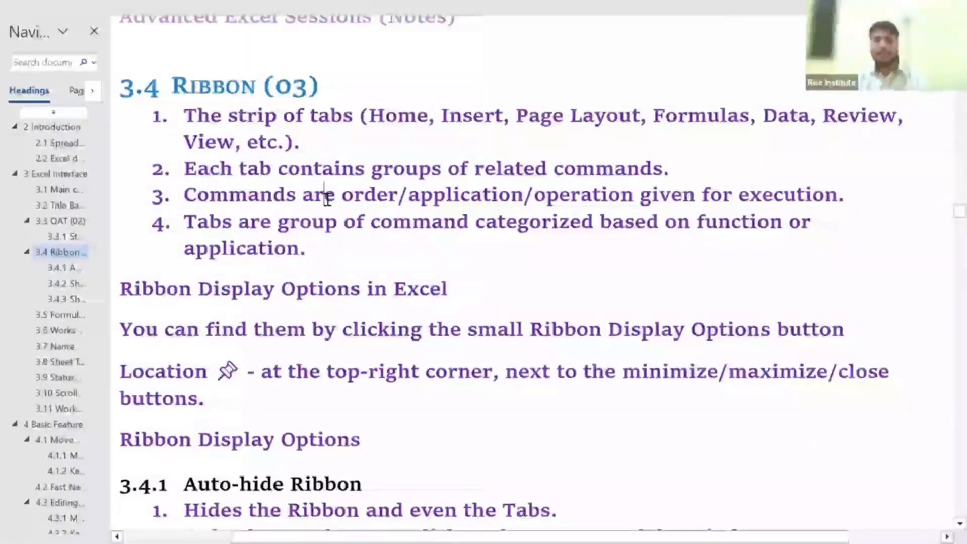
key("alt+Tab")
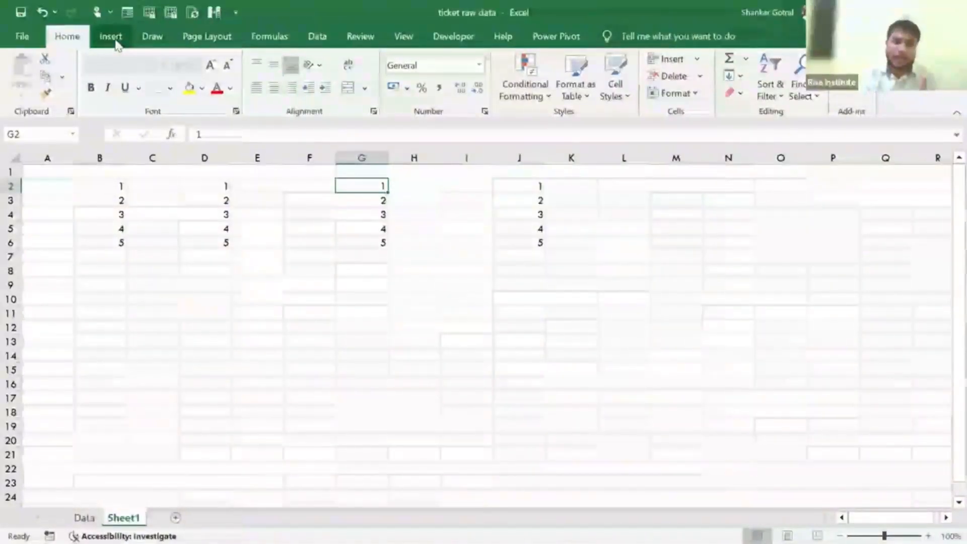
Look at the available sources for inserting a picture without inserting one
left_click(114, 41)
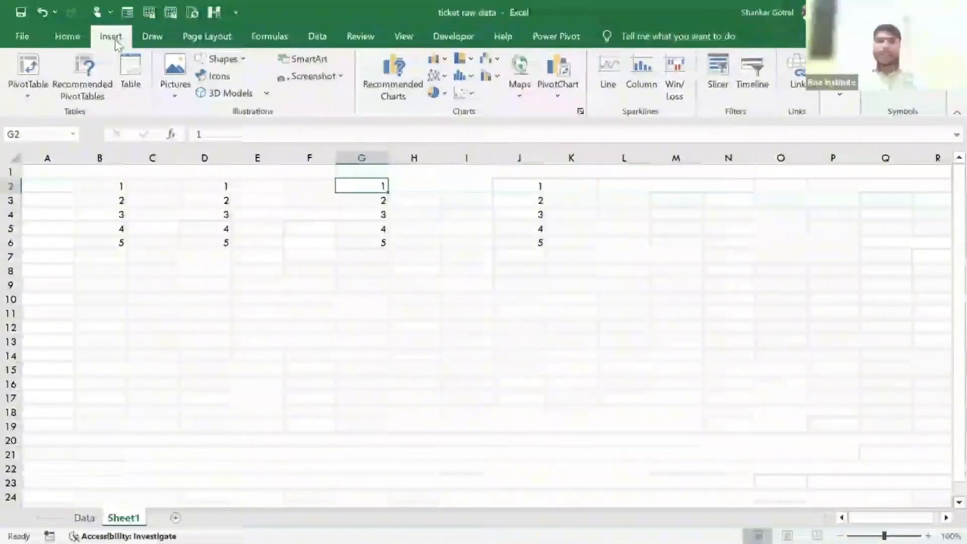
left_click(176, 90)
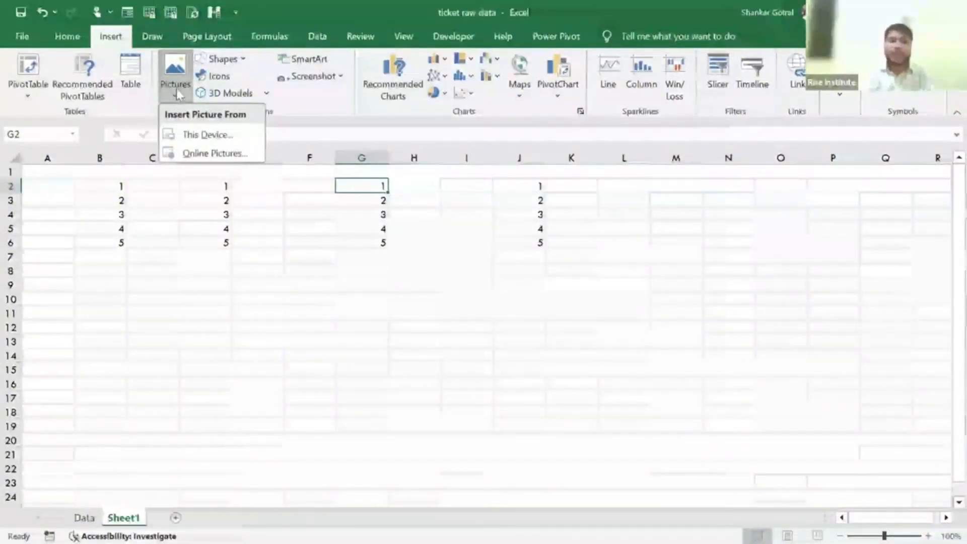
left_click(227, 198)
Fill cells D2:D6 on Sheet1 with yellow
left_click(216, 186)
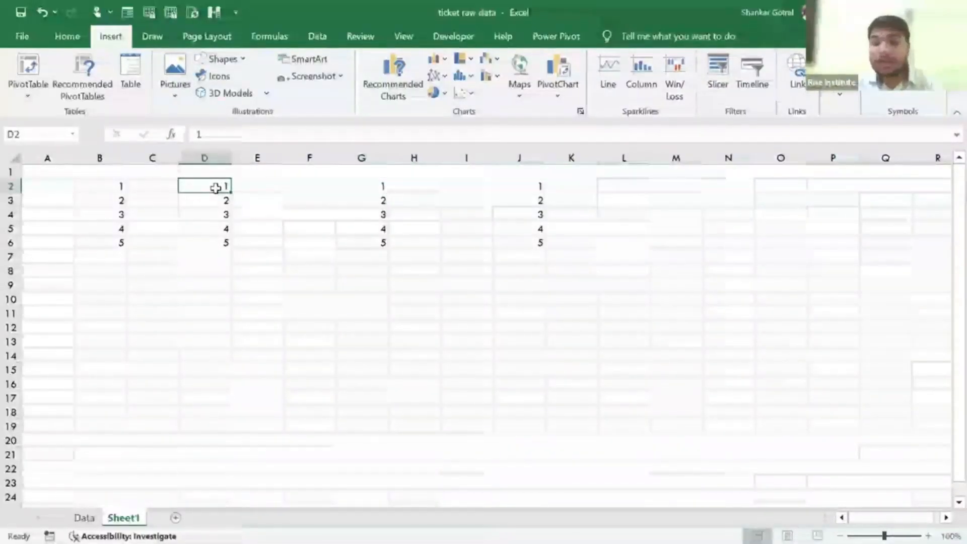
key("ctrl+shift+Down")
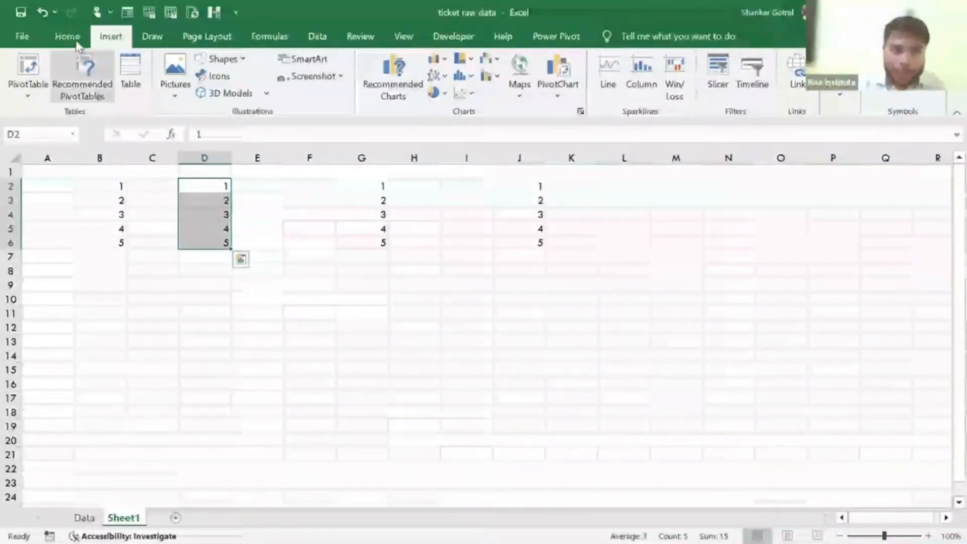
left_click(75, 39)
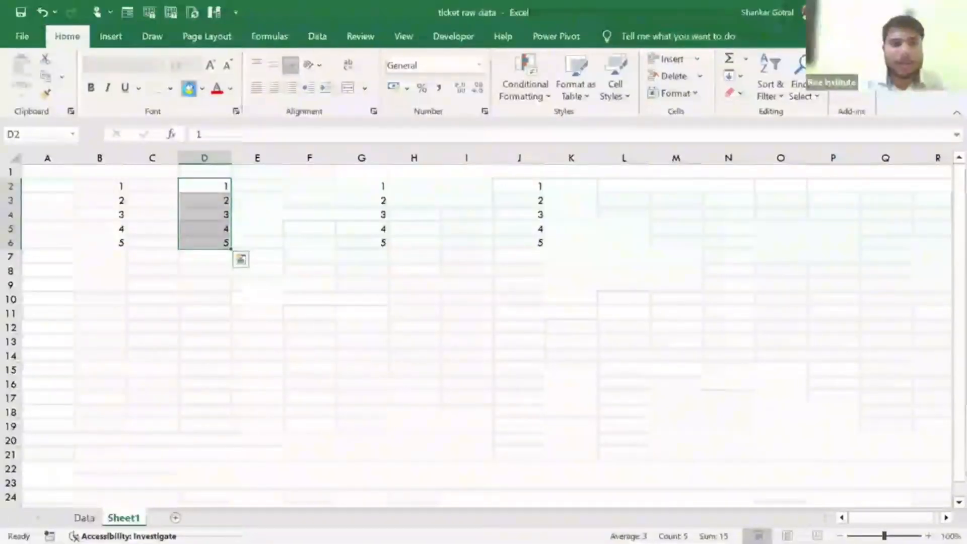
left_click(189, 89)
Read the Ribbon notes in Word, highlighting the fourth point about tabs as groups of commands, and return to the workbook
key("alt+Tab")
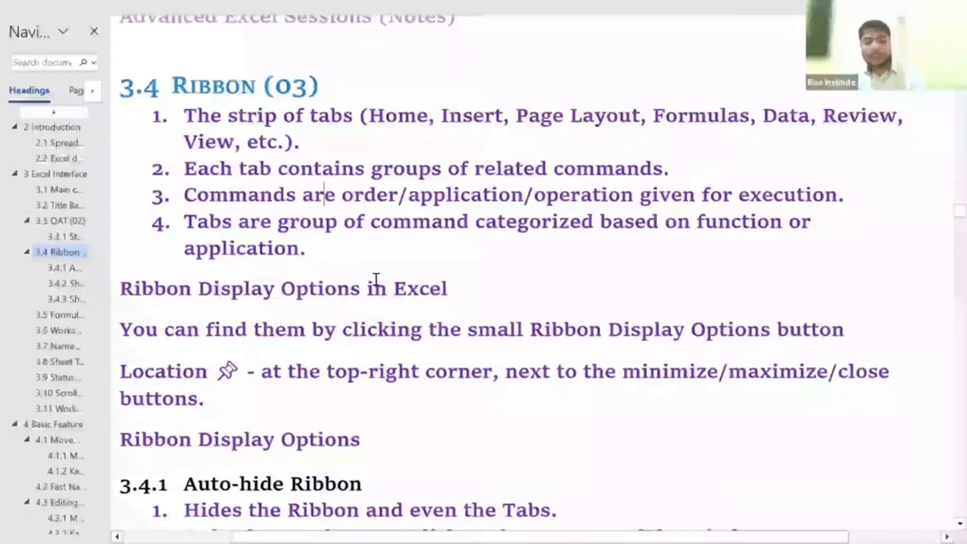
key("alt+Tab")
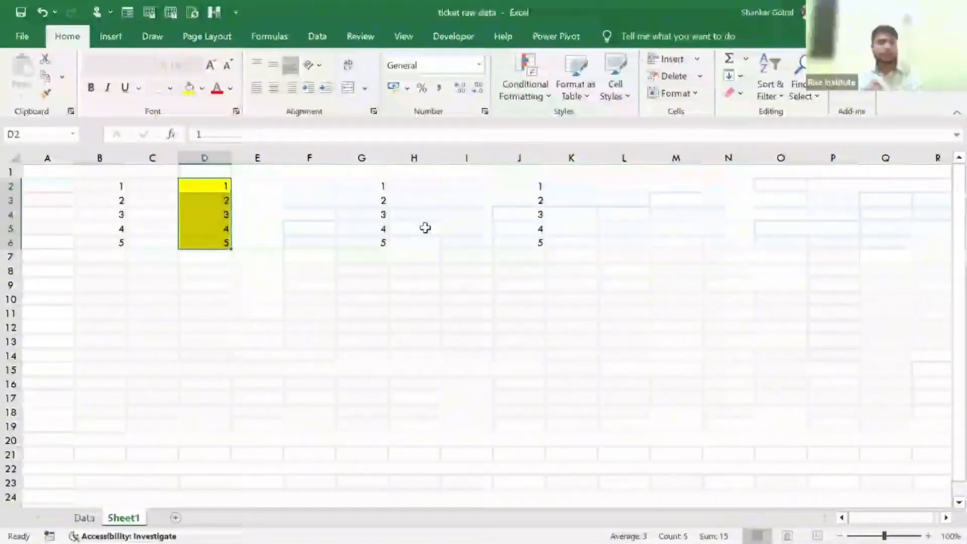
left_click(371, 240)
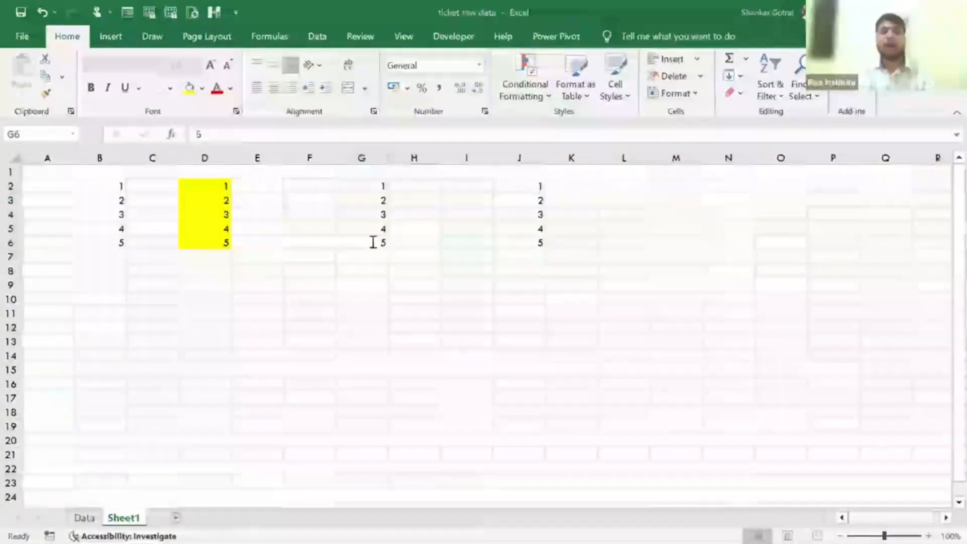
key("alt+Tab")
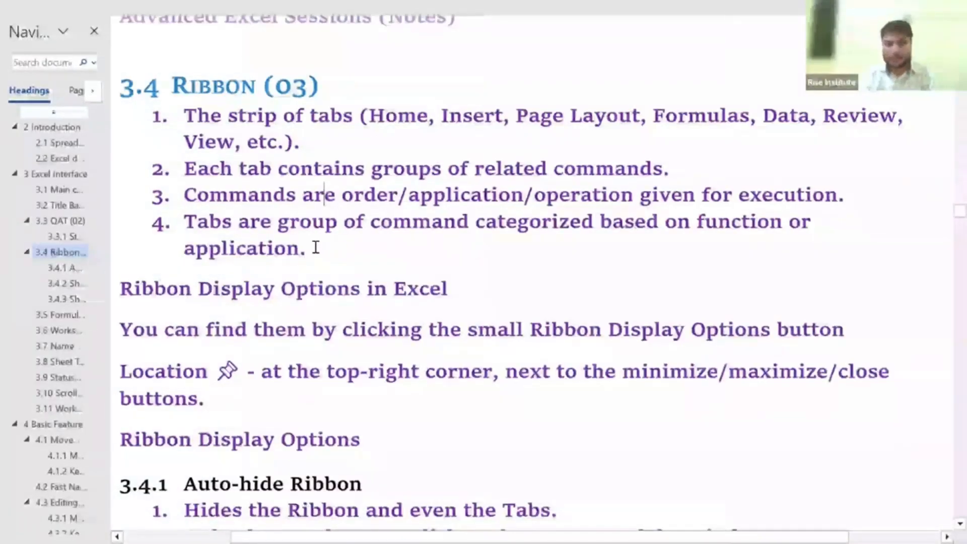
triple_click(184, 224)
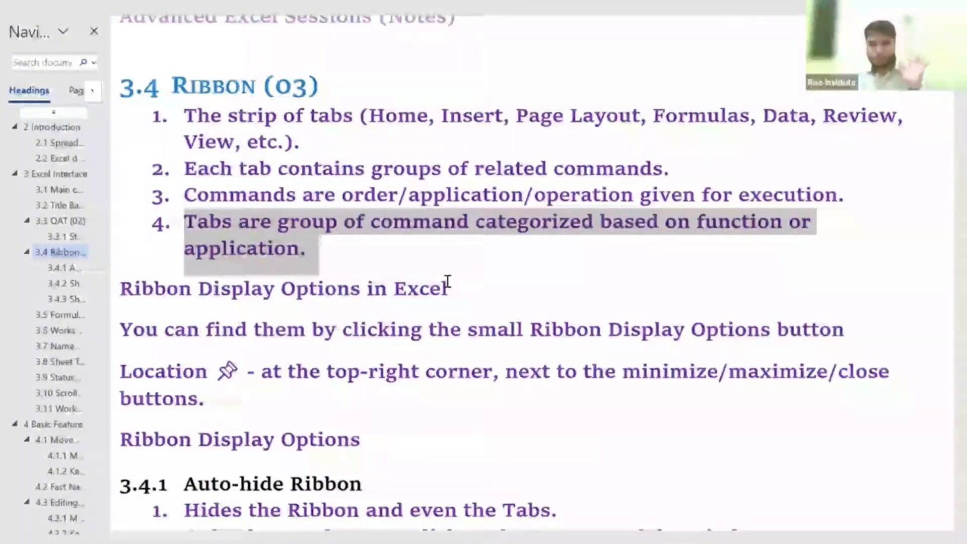
key("alt+Tab")
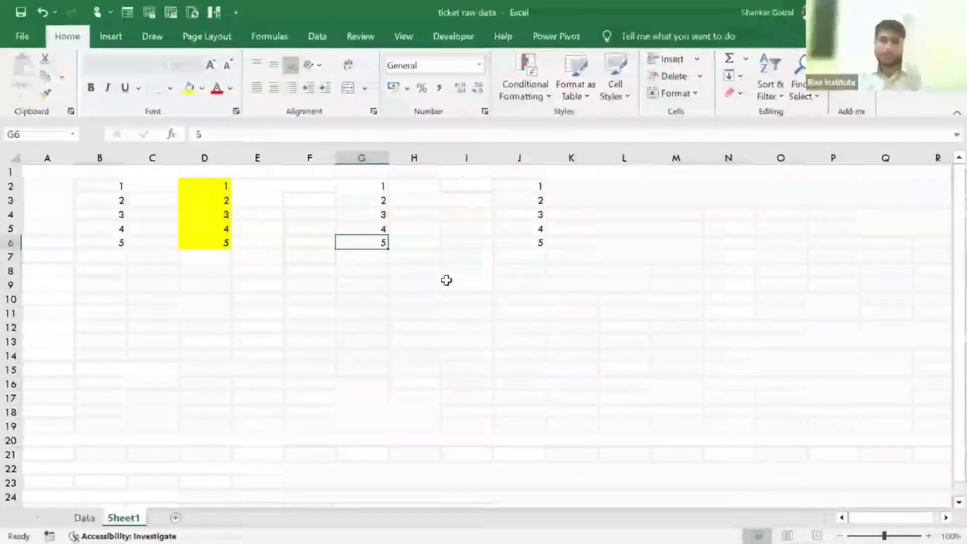
Preview the printout of the Data sheet, close the preview and look over the page layout commands
left_click(304, 298)
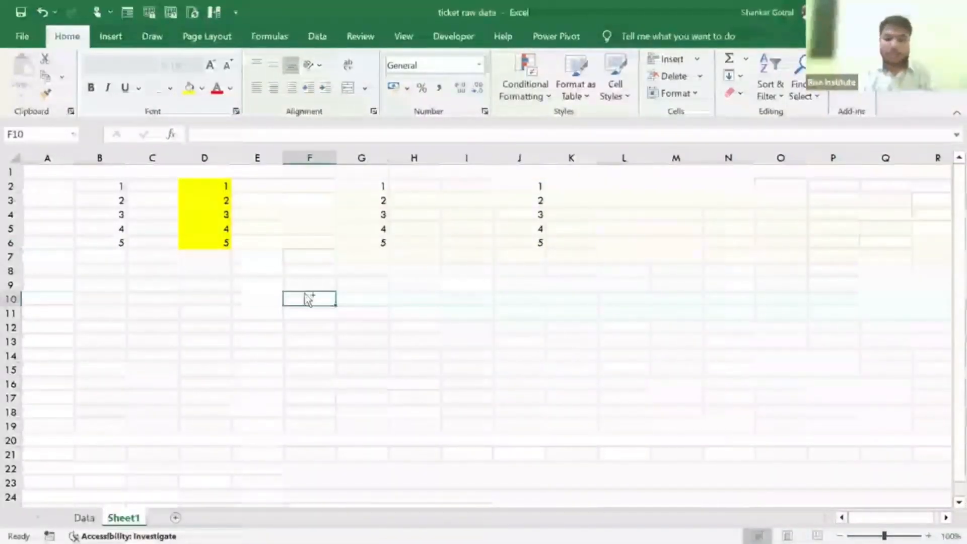
key("ctrl+Page_Up")
left_click(238, 291)
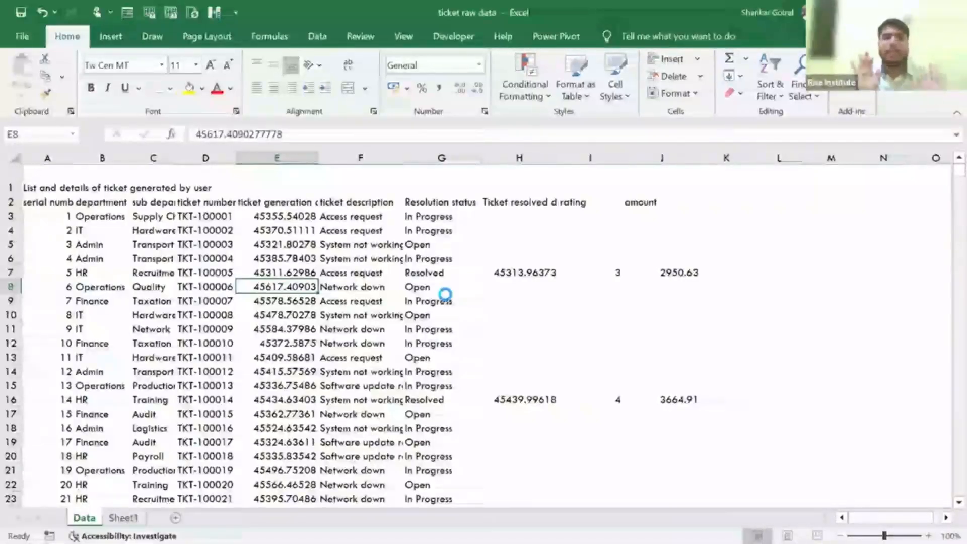
key("ctrl+p")
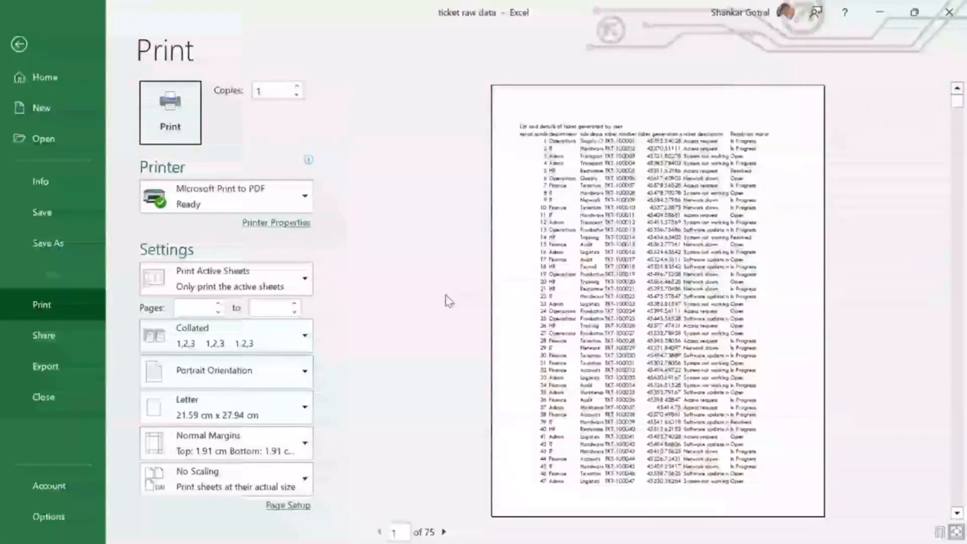
key("Escape")
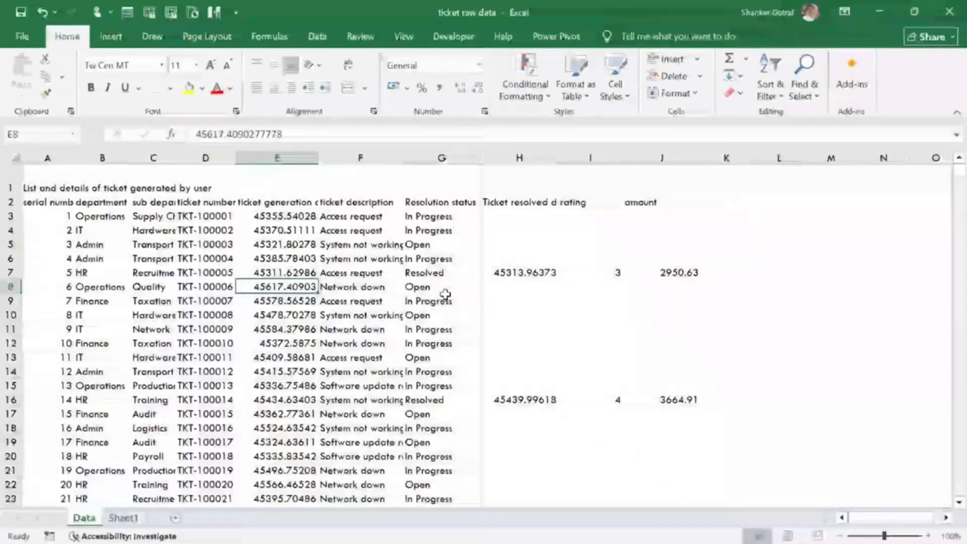
left_click(398, 298)
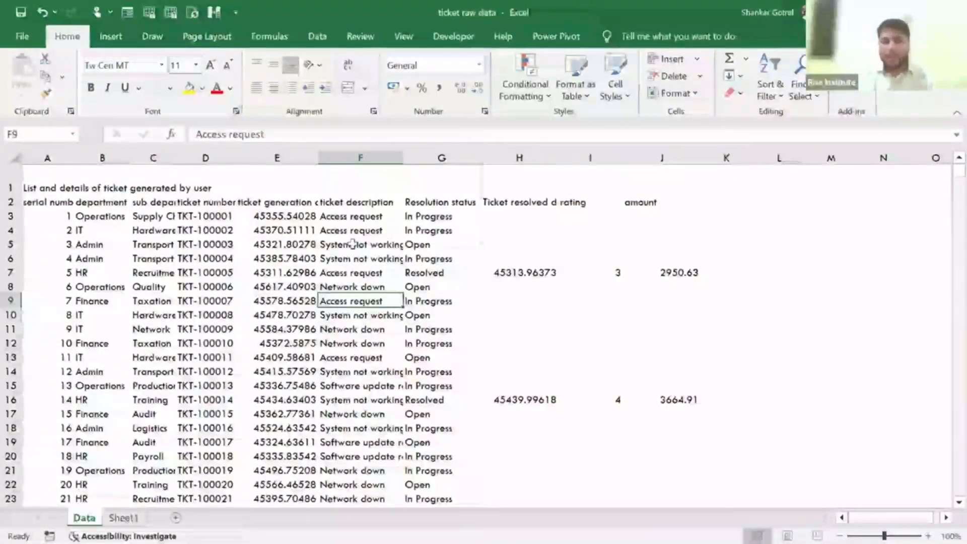
left_click(216, 40)
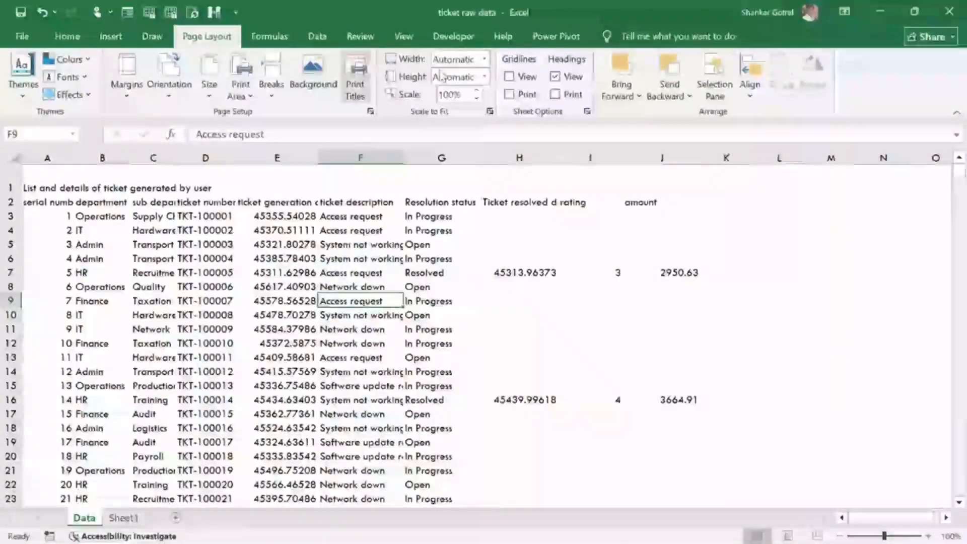
Hide the row and column headings on the Data sheet and restore them
left_click(410, 43)
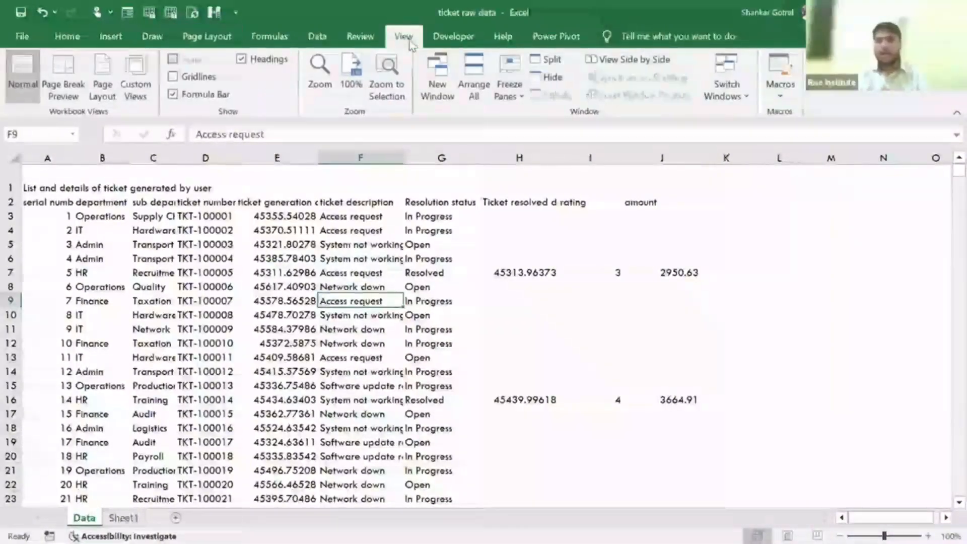
left_click_drag(48, 158, 360, 157)
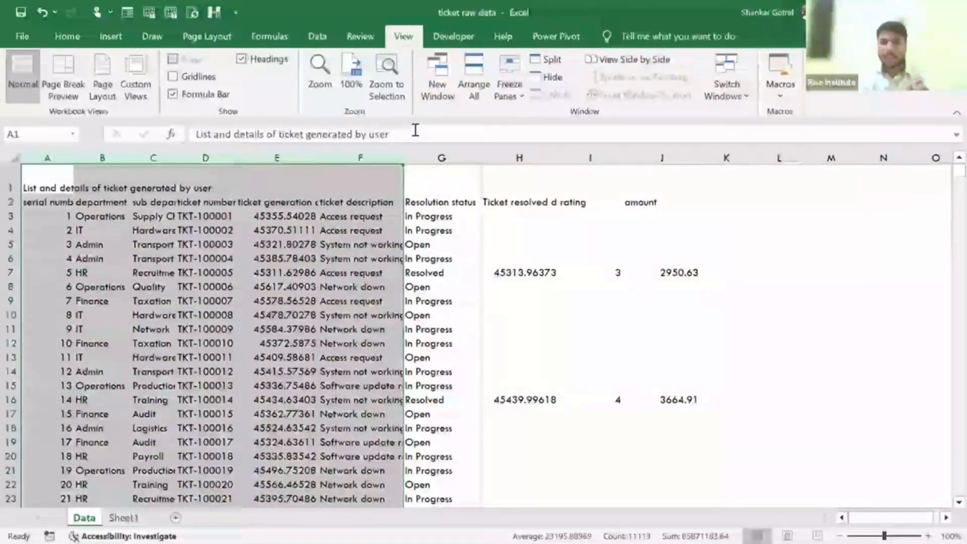
left_click(268, 62)
left_click(337, 246)
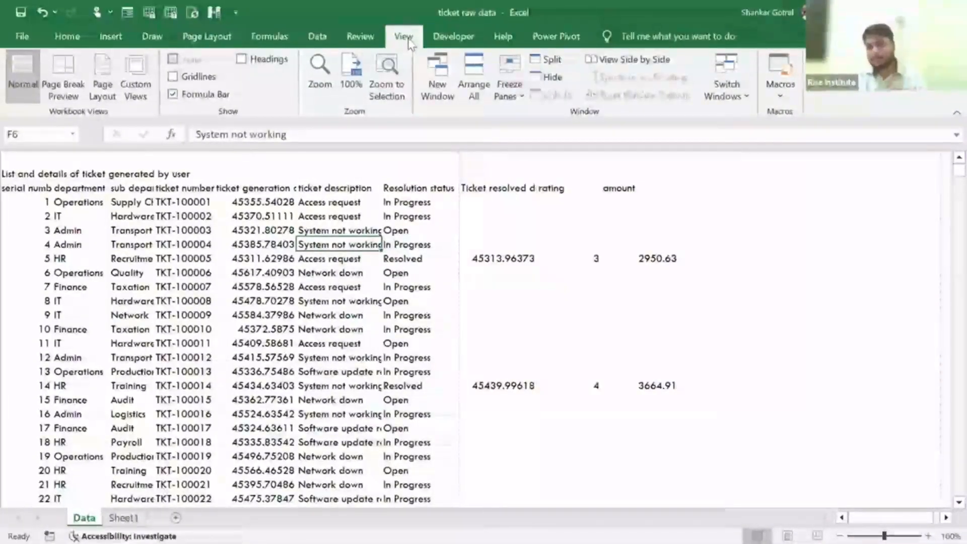
left_click(257, 63)
left_click(231, 272)
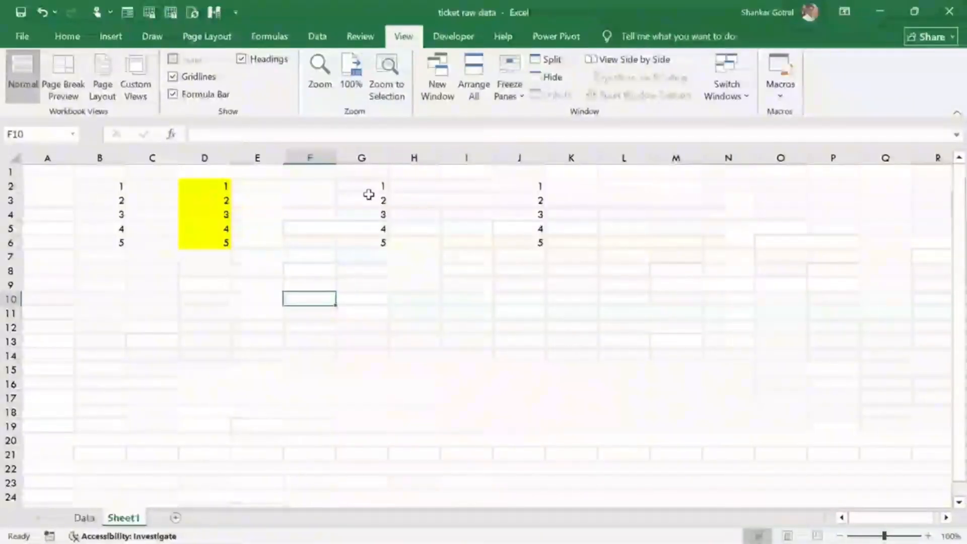
Fill cells G2:G6 on Sheet1 with yellow
left_click(370, 193)
key("ctrl+shift+Down")
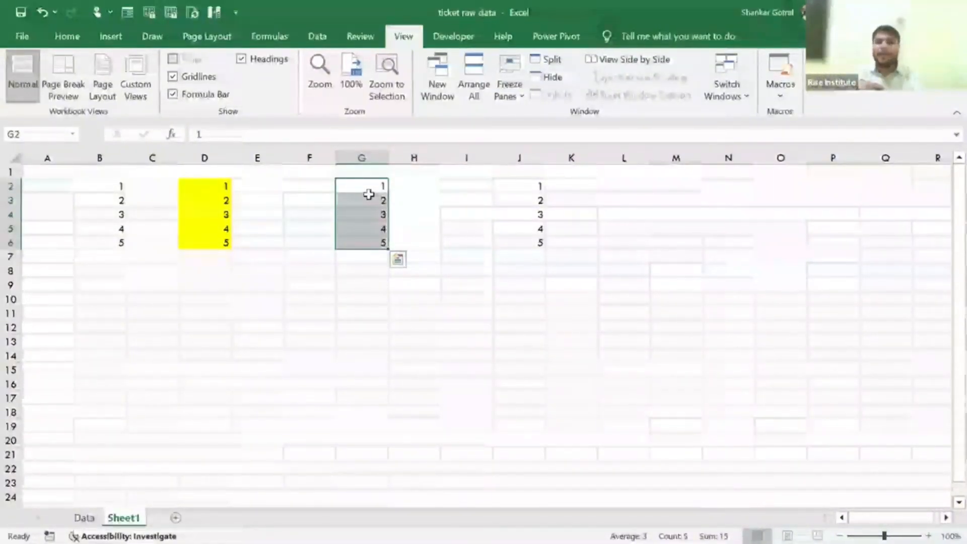
left_click(85, 36)
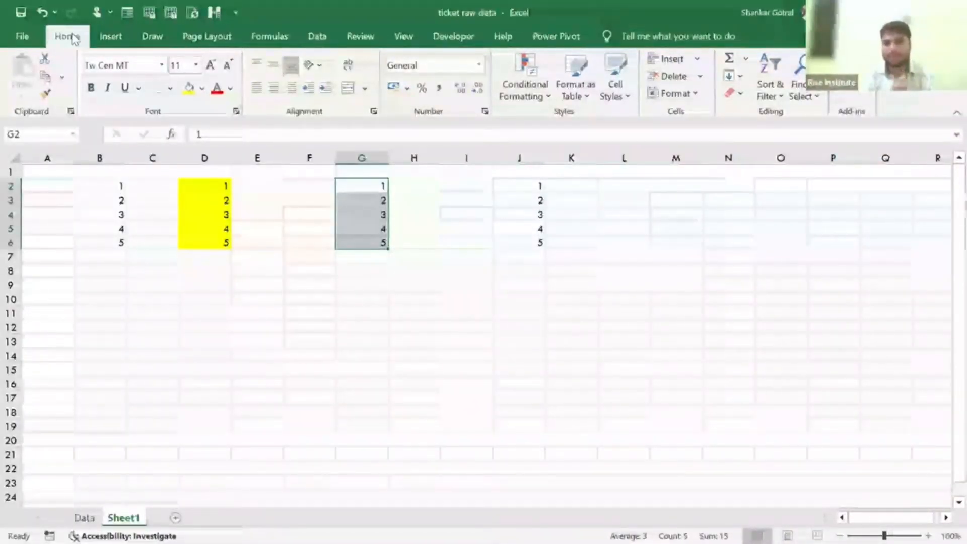
left_click(189, 88)
left_click(526, 227)
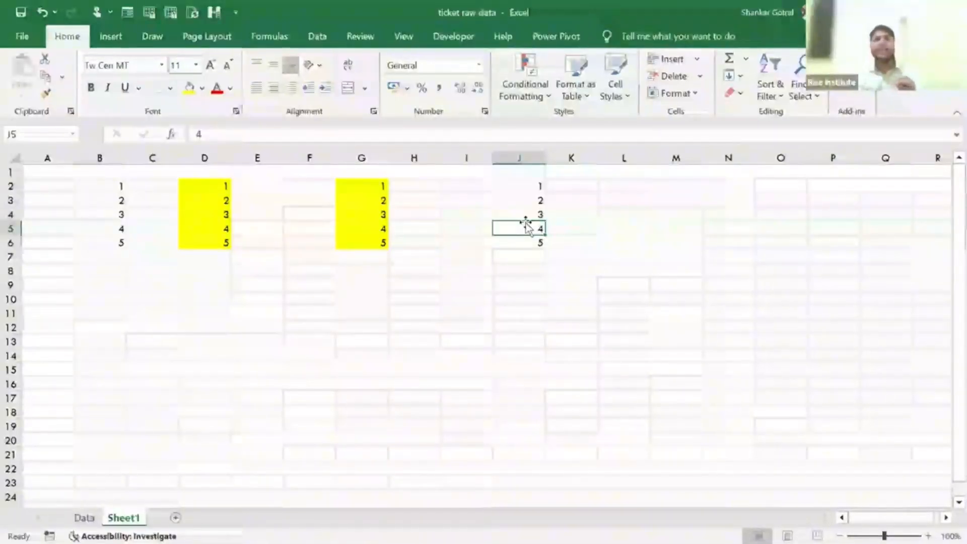
Compare how the ribbon groups its commands for inserting objects, basic formatting, page layout and formulas
left_click(123, 36)
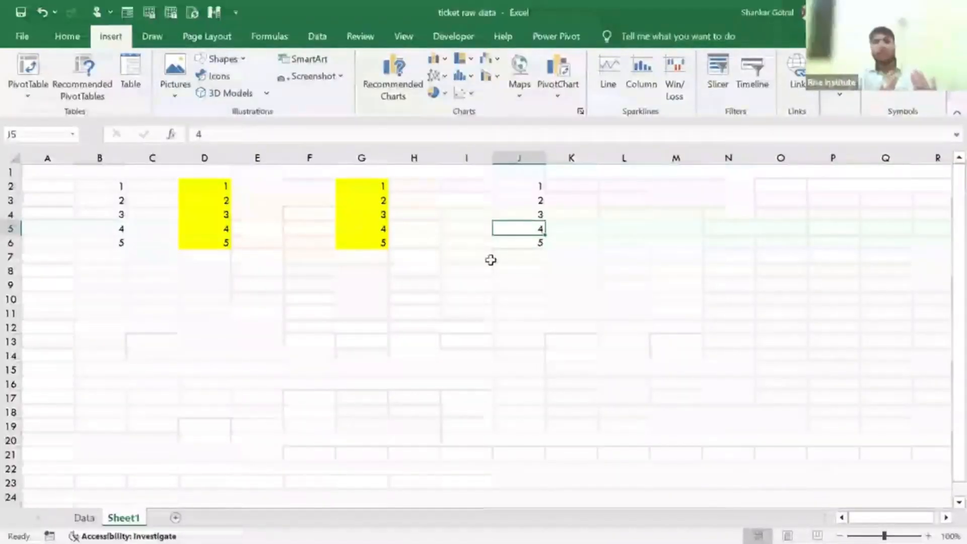
left_click(75, 42)
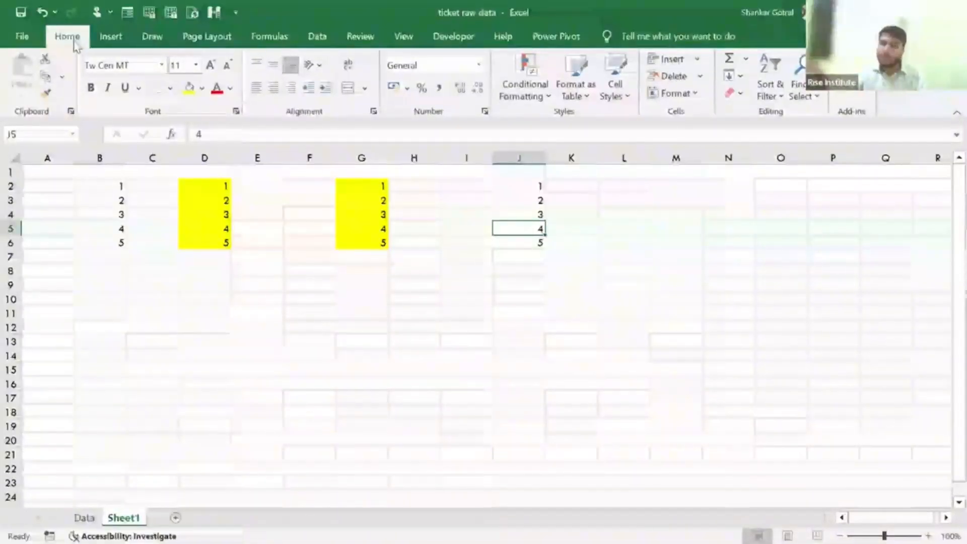
left_click(107, 46)
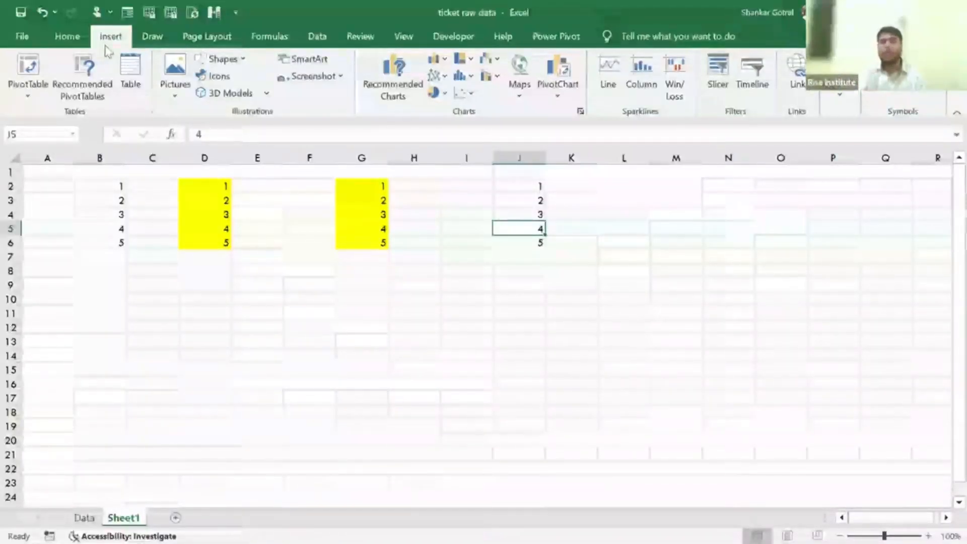
left_click(195, 44)
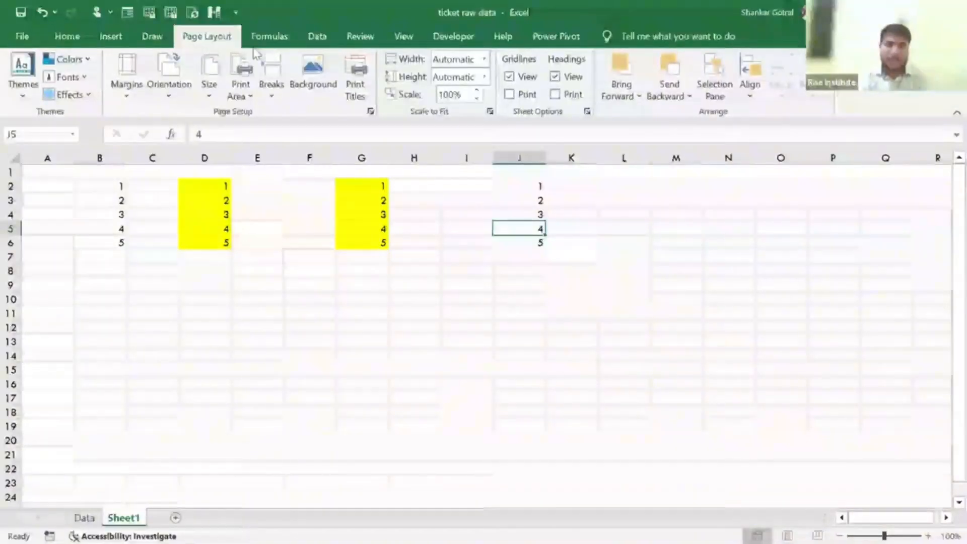
left_click(270, 44)
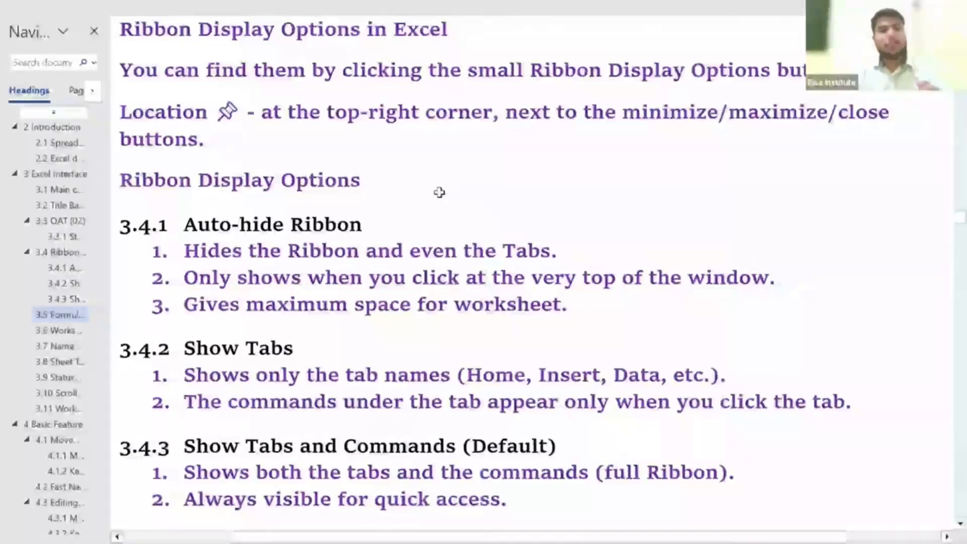
Switch to the workbook, look over the ribbon display options and compare them with the notes
key("alt+Tab")
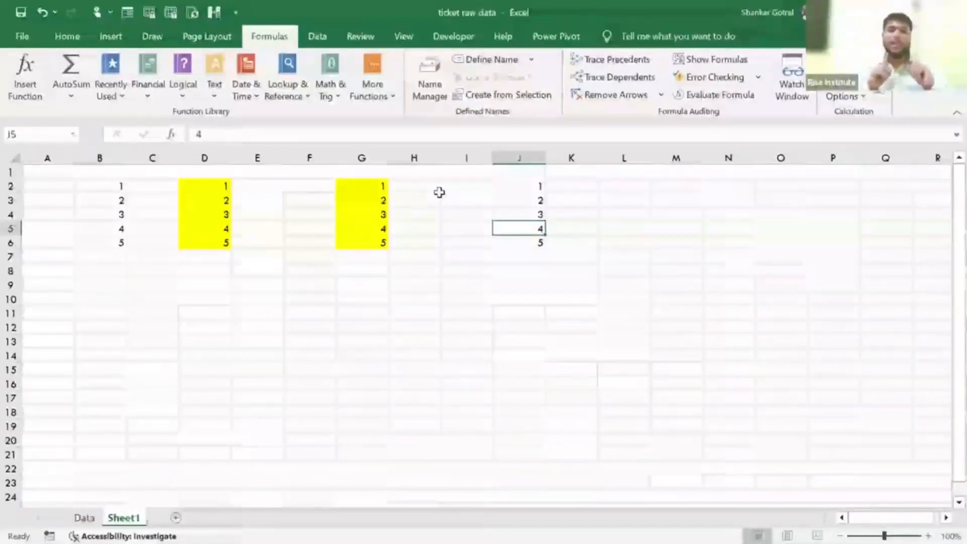
left_click(70, 37)
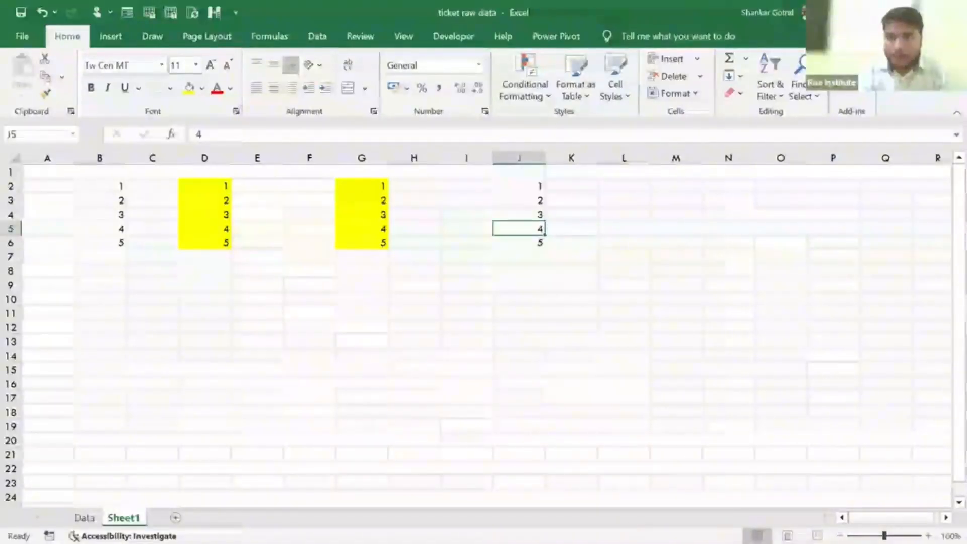
left_click(854, 12)
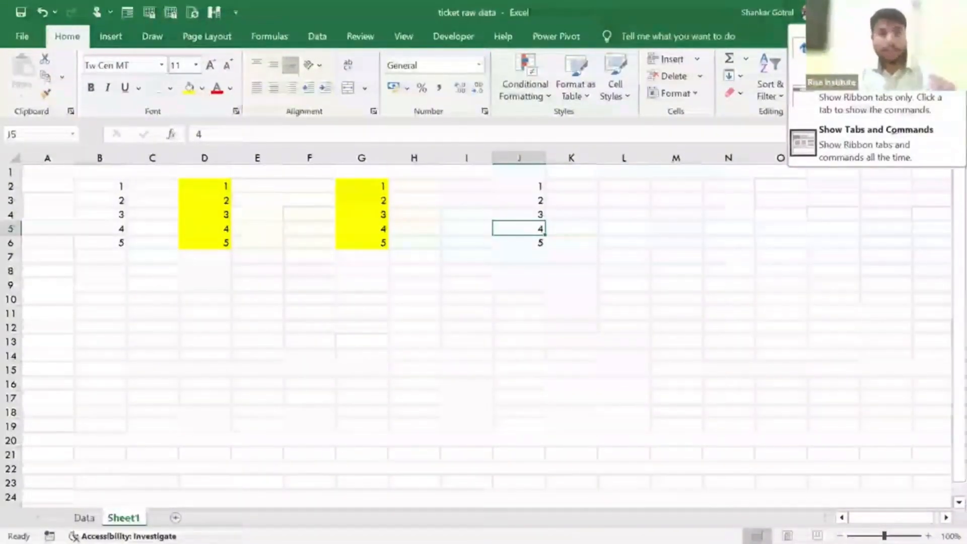
key("alt+Tab")
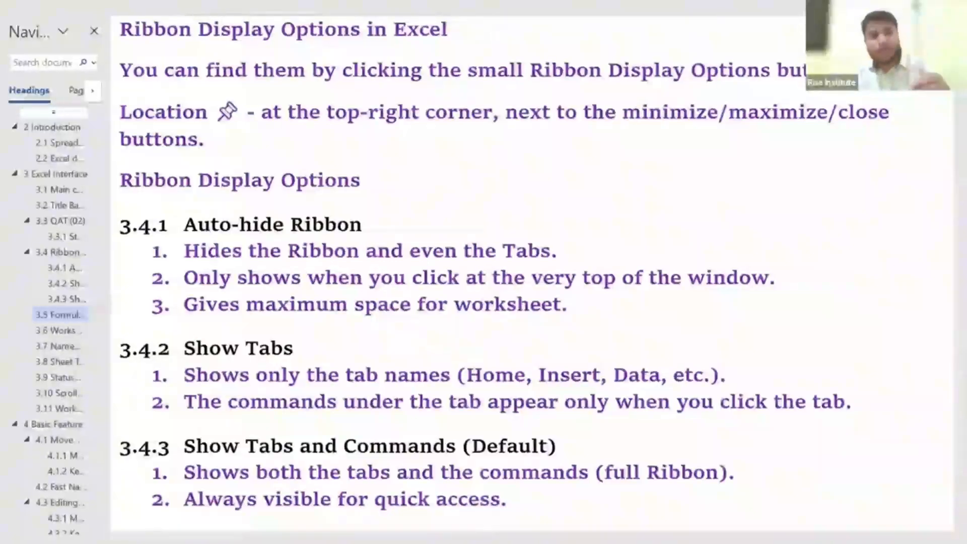
key("alt+Tab")
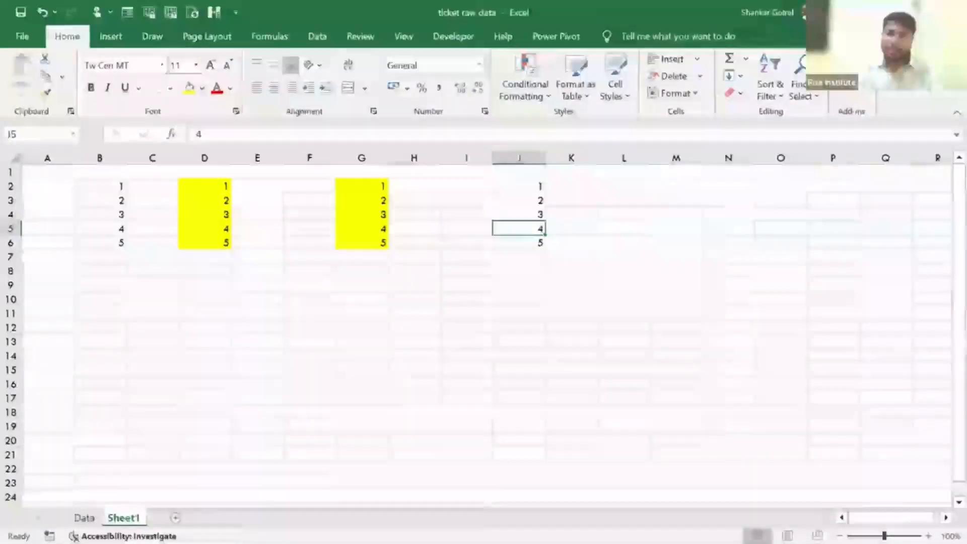
Try the Auto-hide Ribbon and Show Tabs display modes, ending on Show Tabs and Commands
left_click(853, 12)
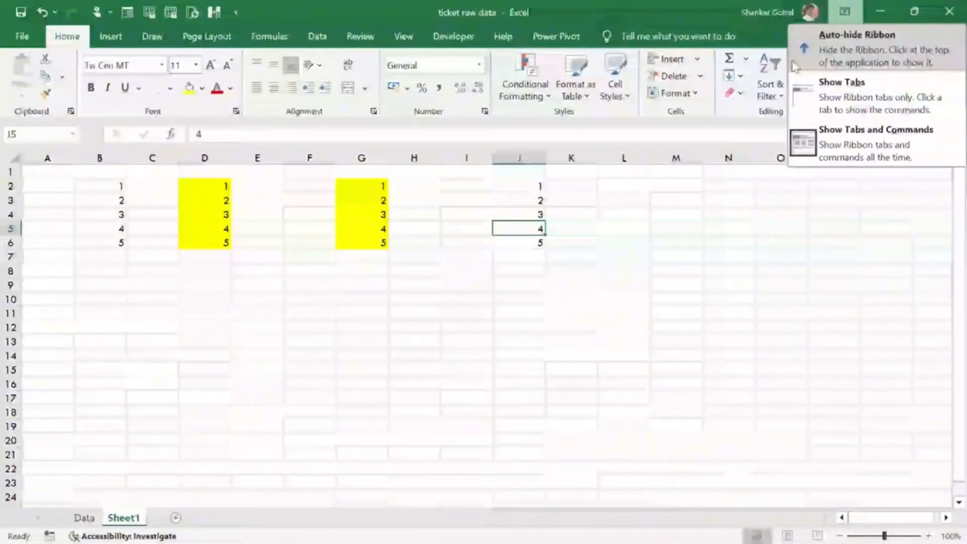
left_click(839, 59)
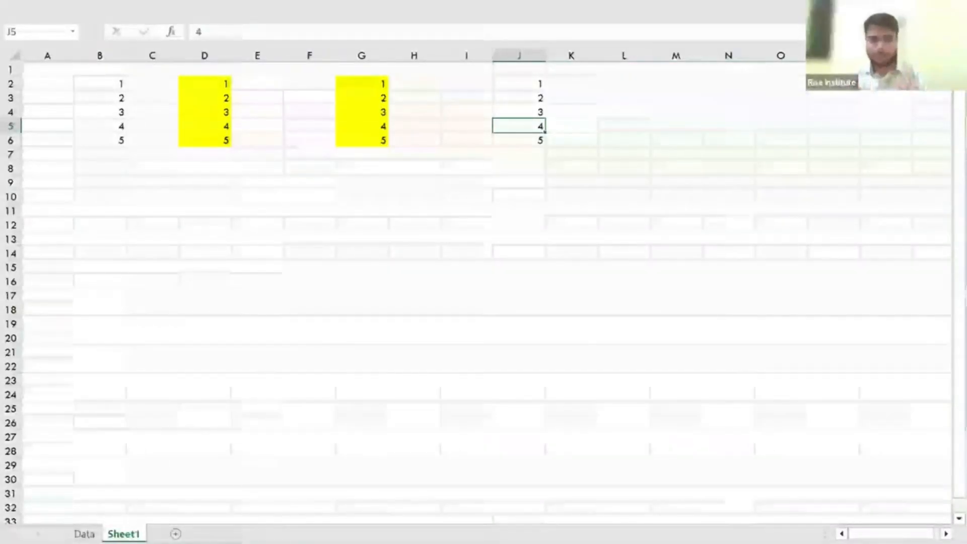
left_click(855, 8)
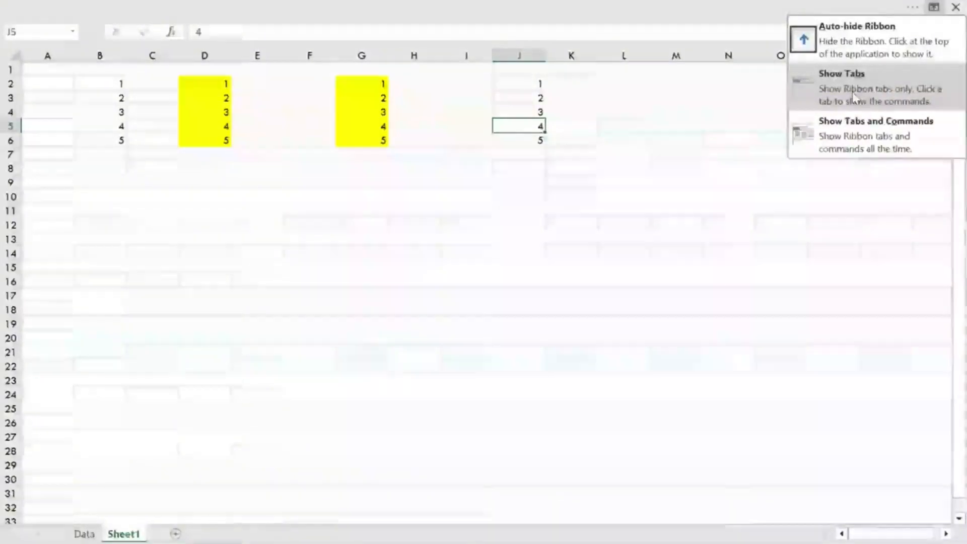
left_click(855, 95)
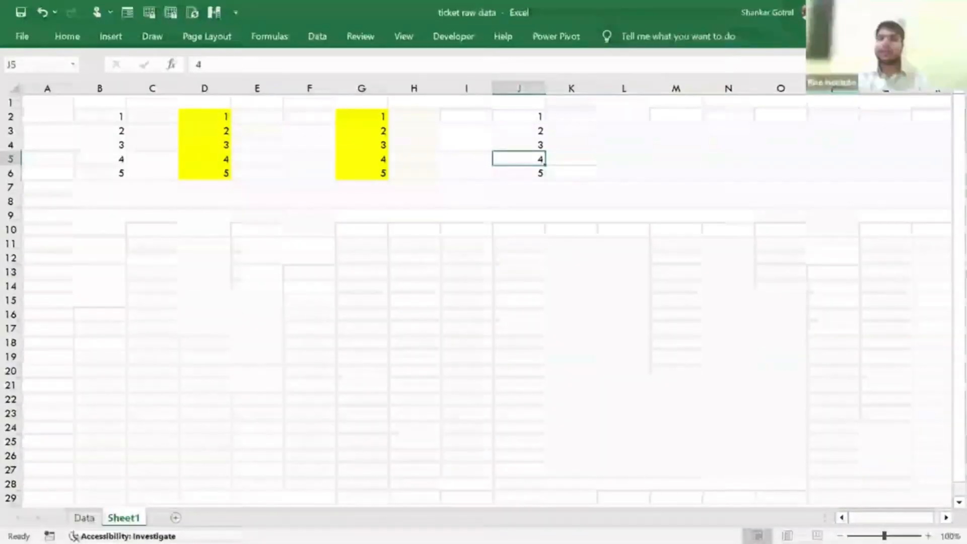
left_click(825, 12)
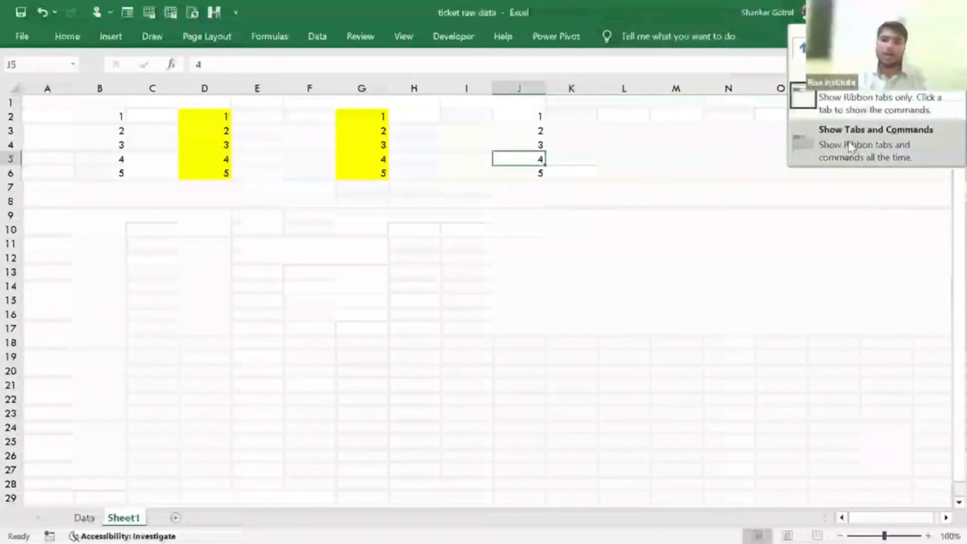
left_click(849, 142)
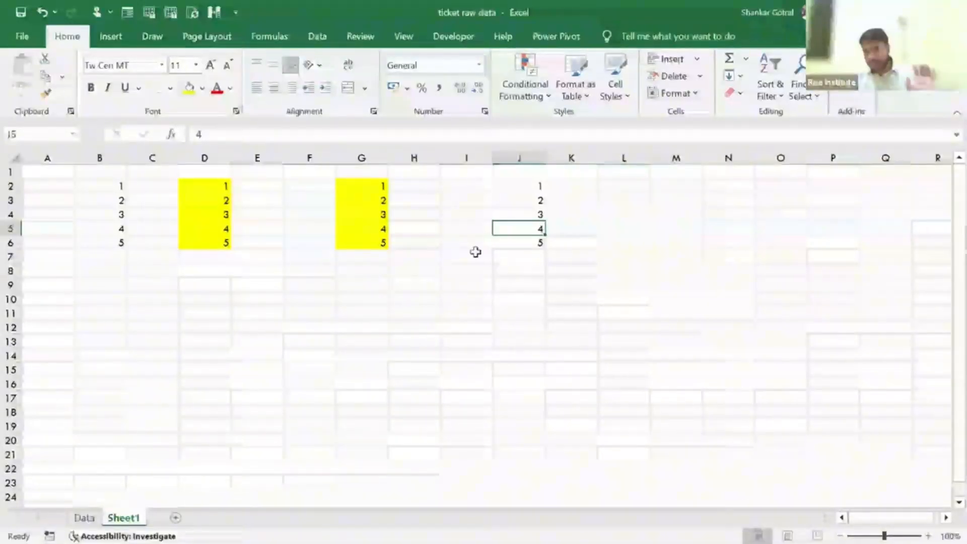
Switch to the session notes and read section 3.5 on the Formula Bar
key("alt+Tab")
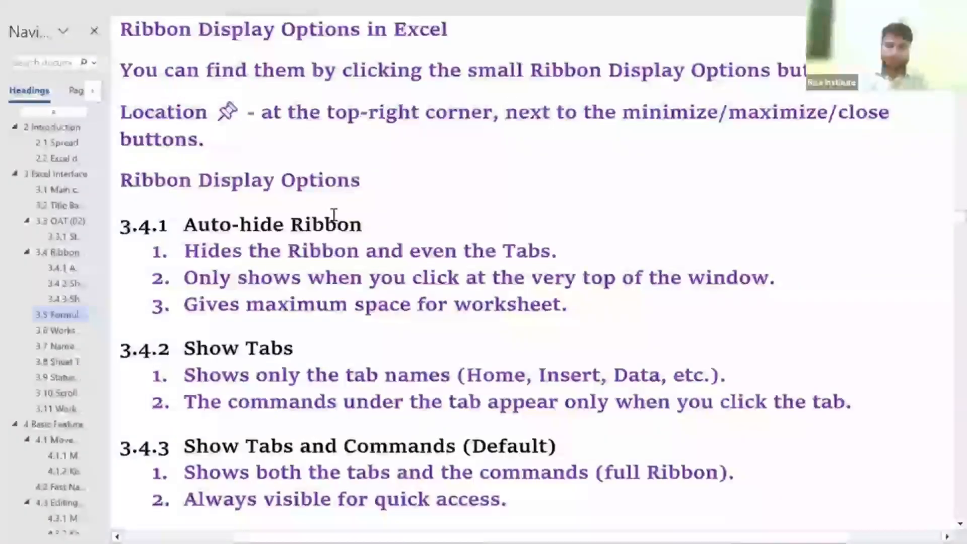
scroll(332, 212, "down", 5)
scroll(334, 215, "down", 4)
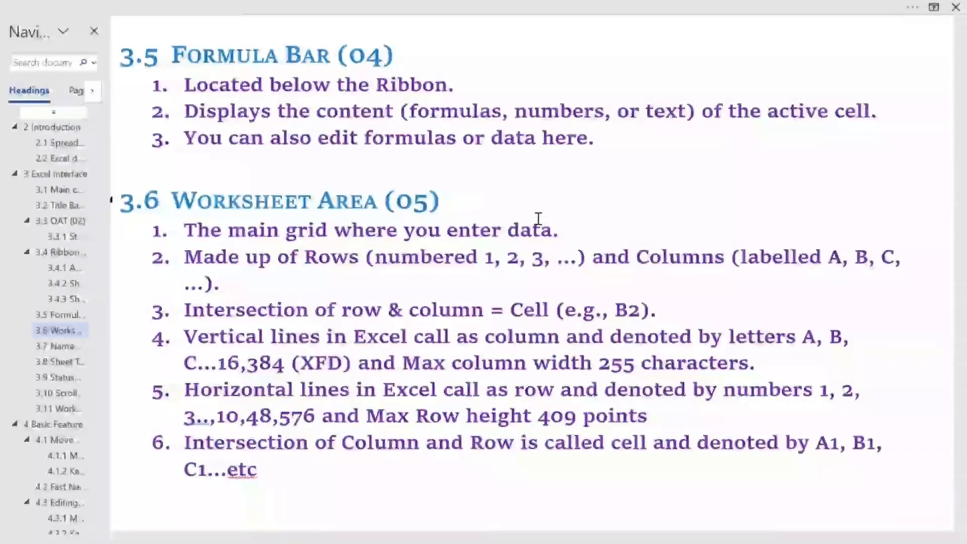
Switch to the workbook and inspect the formula bar contents for cell E10 on Sheet1, and F5 and the amount header on the Data sheet
key("alt+Tab")
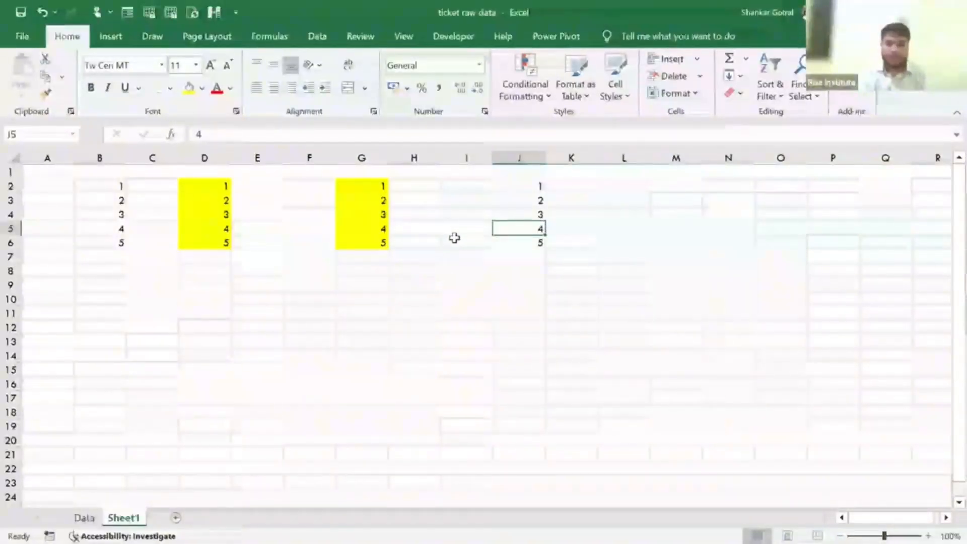
left_click(263, 297)
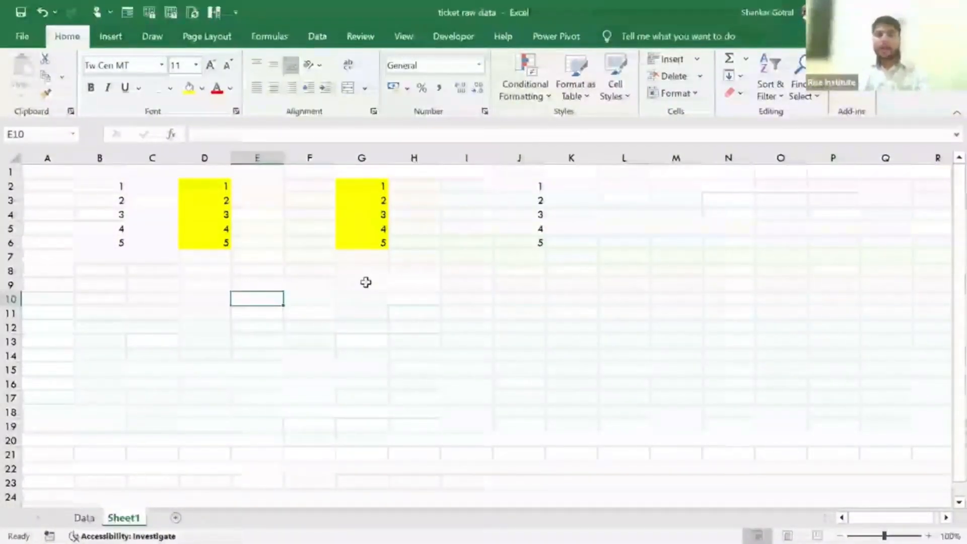
key("ctrl+Page_Up")
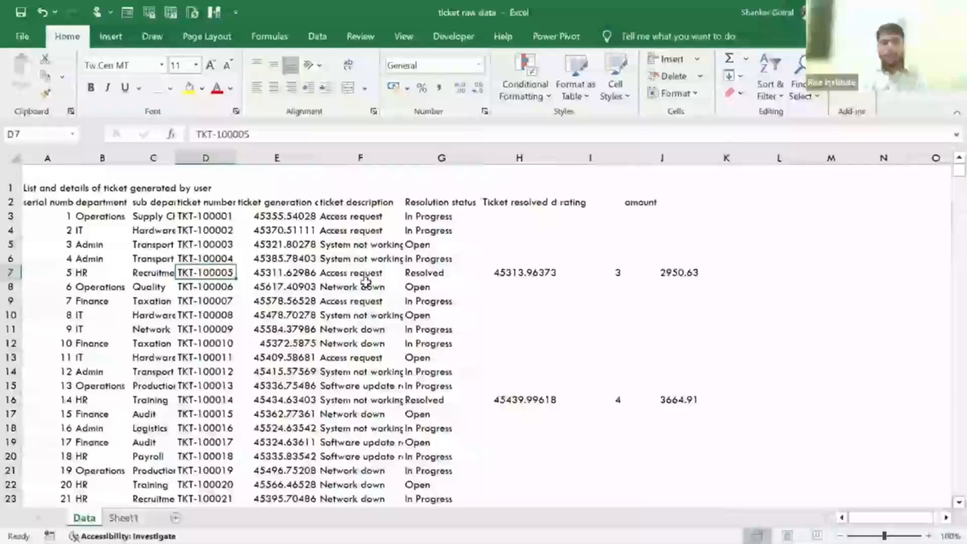
left_click(331, 241)
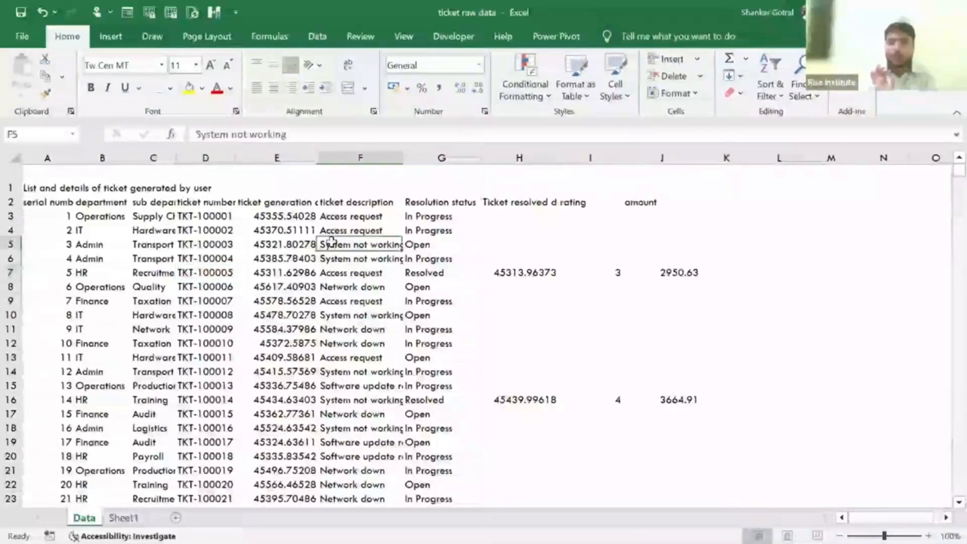
left_click(634, 203)
left_click_drag(635, 202, 663, 203)
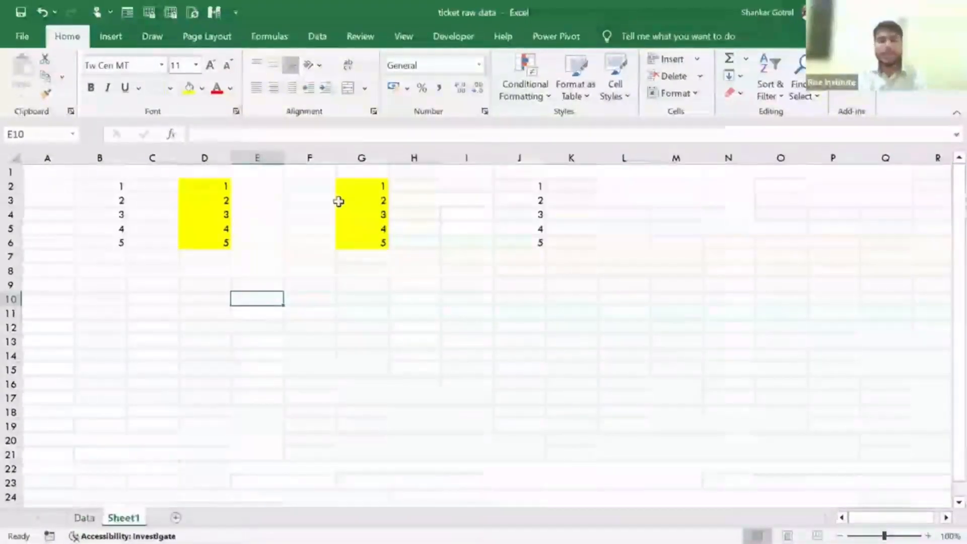
Enter a person's first name in cell D3 on Sheet1 and reselect the cell
left_click(219, 185)
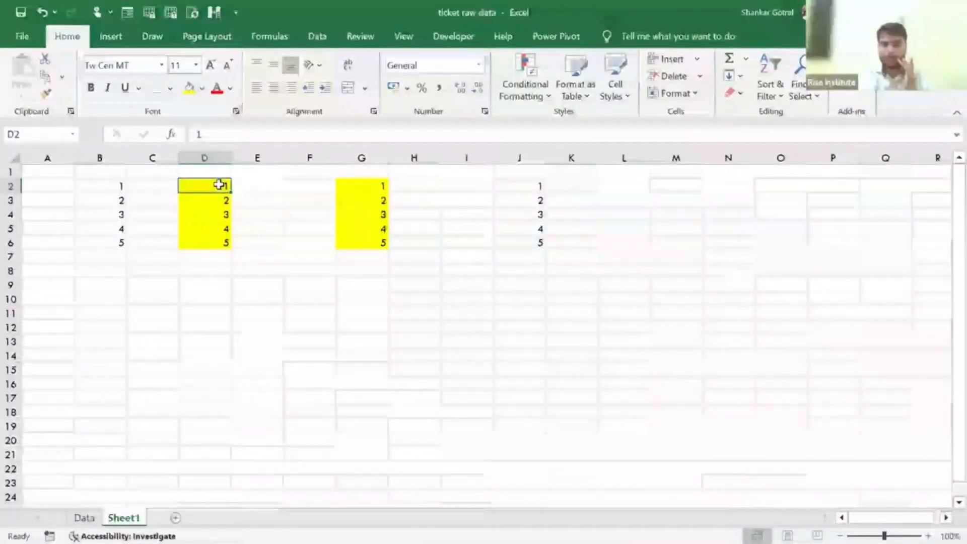
key("Down")
type("Shankar")
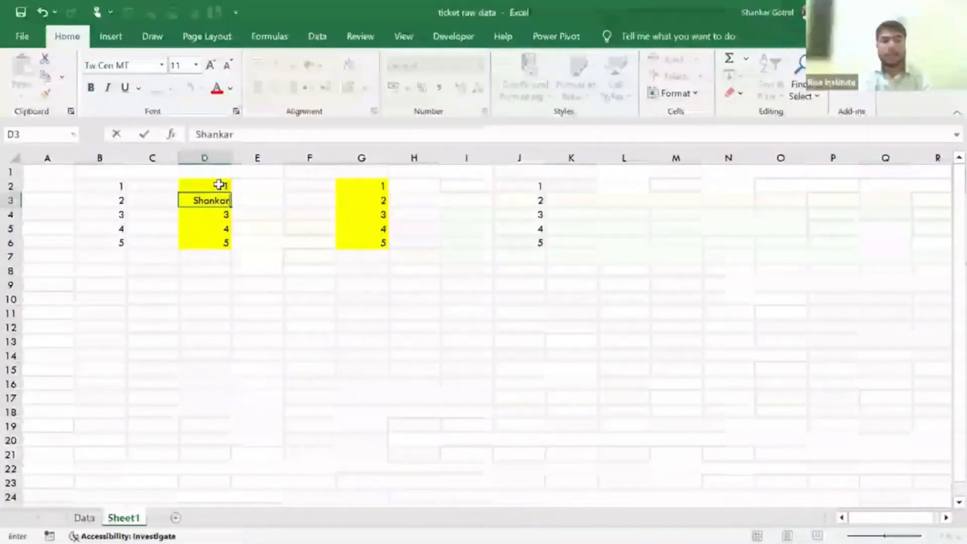
key("Return")
key("Up")
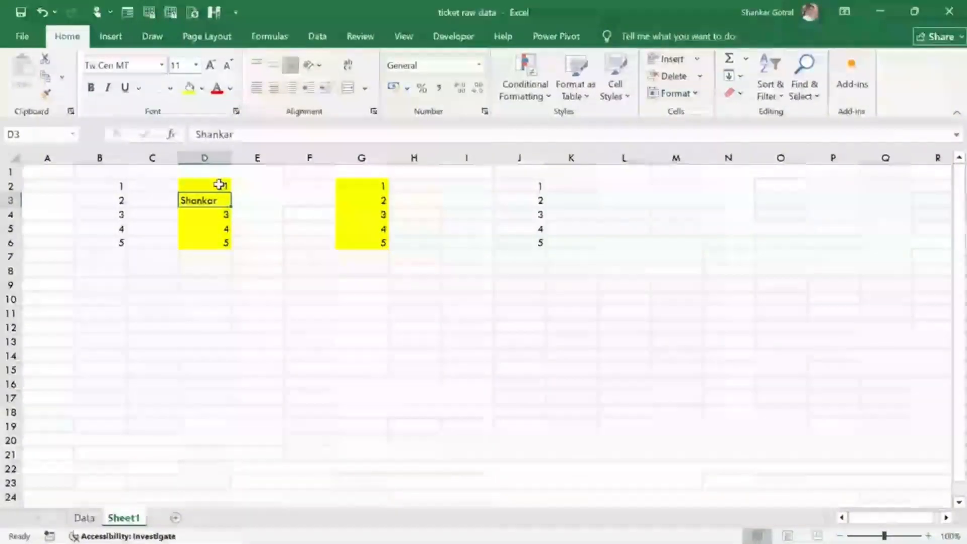
Enter the formula =2*2 in cell D4 on Sheet1 and reselect the cell
left_click(219, 184)
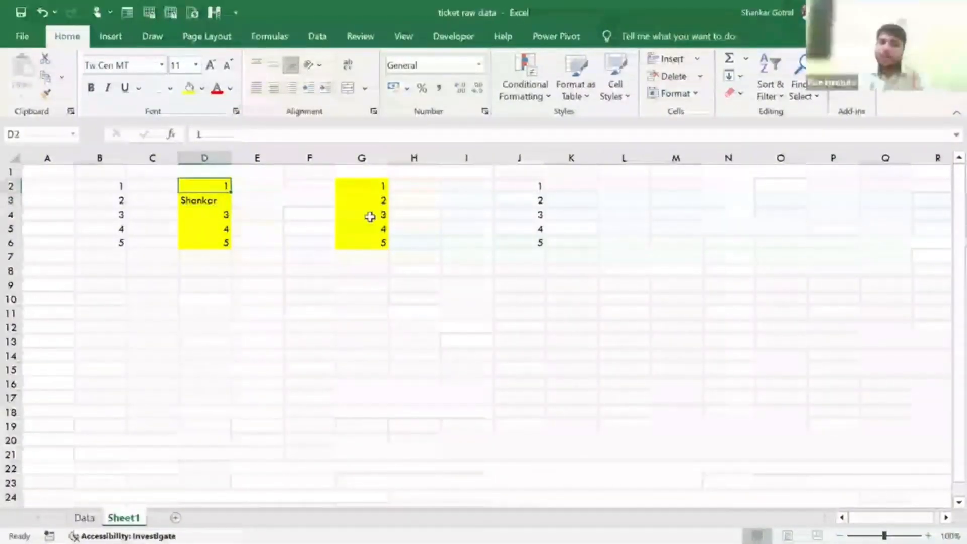
key("Down")
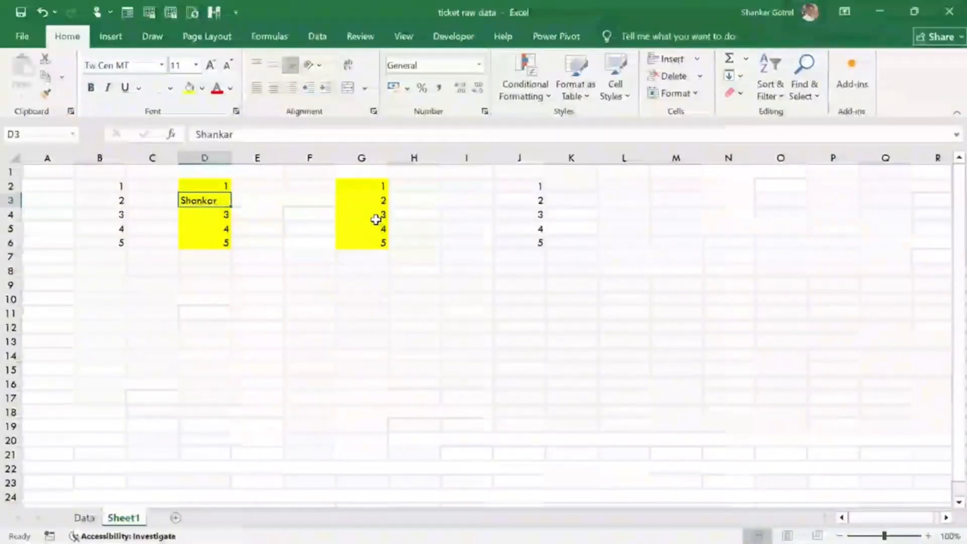
key("Down")
type("=2*")
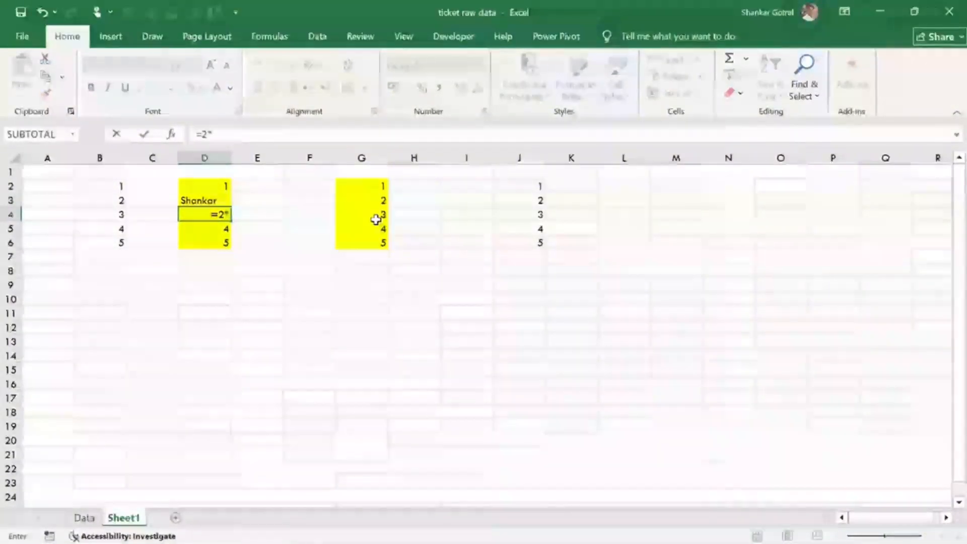
type("2")
key("Return")
key("Up")
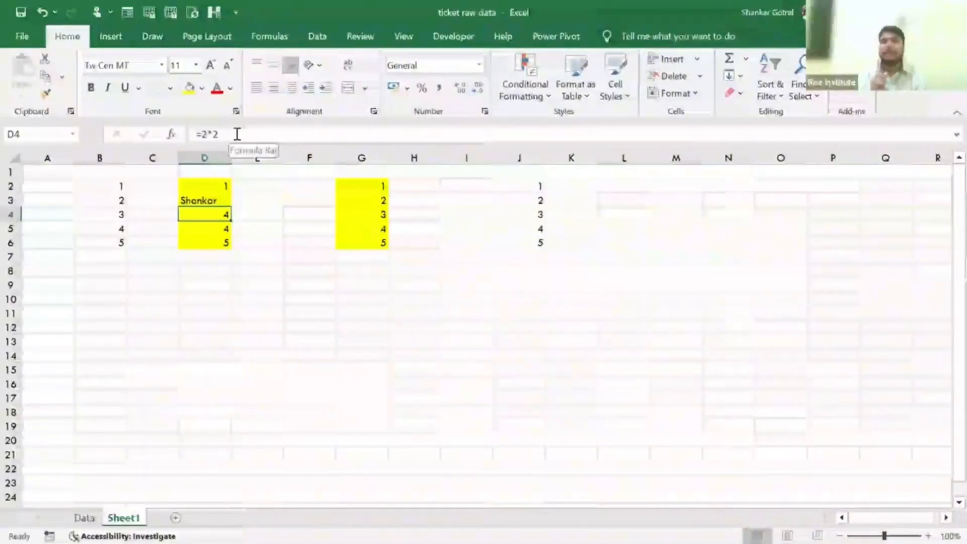
Compare what the formula bar displays for cells G5, D2, D3 and D4
left_click(367, 232)
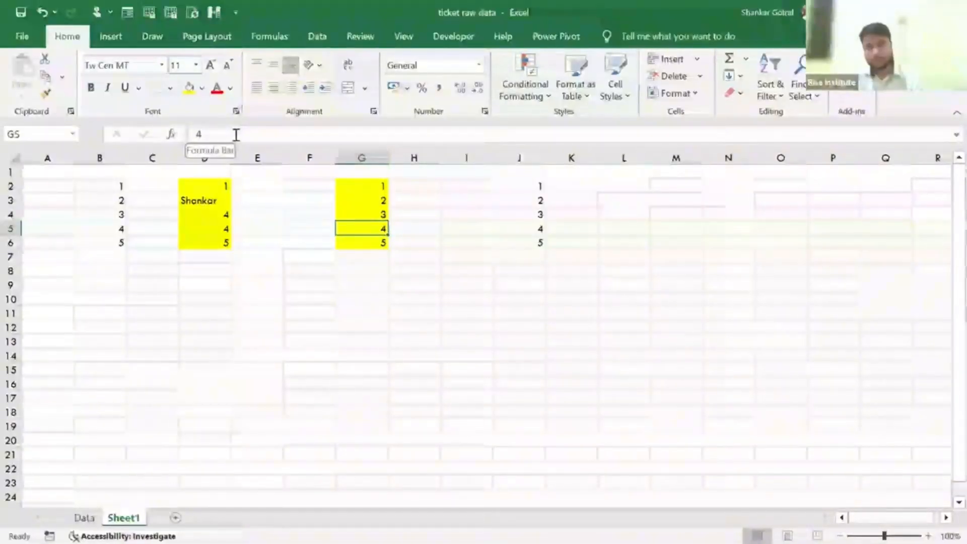
left_click(211, 183)
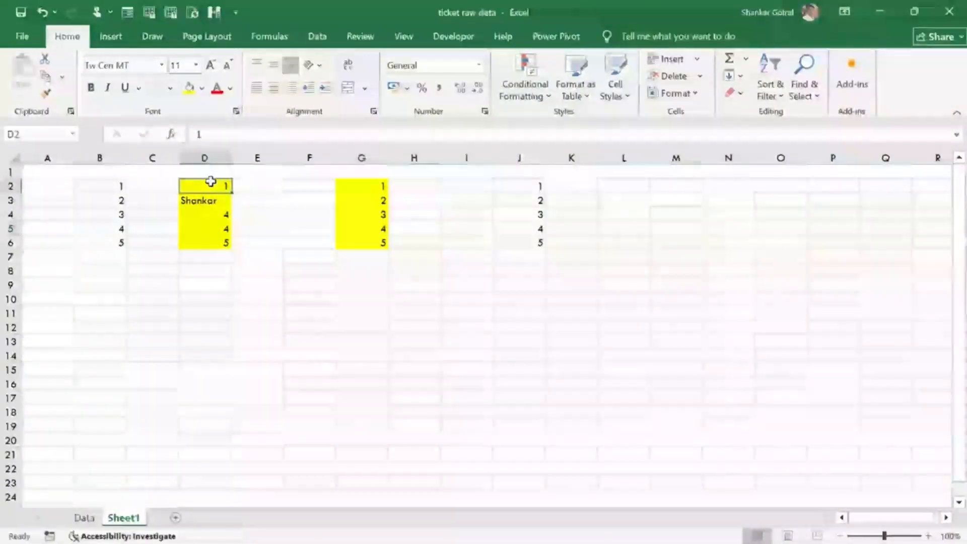
key("Down")
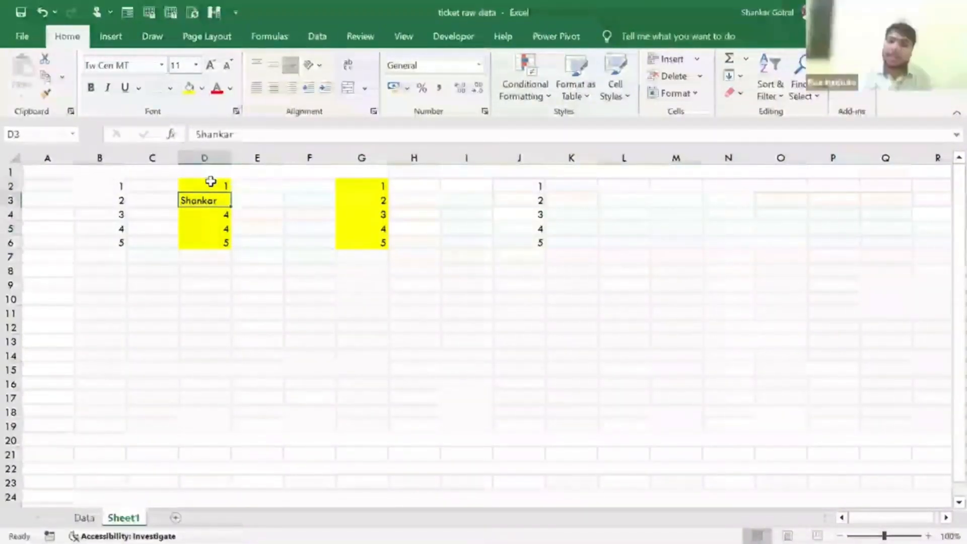
key("Down")
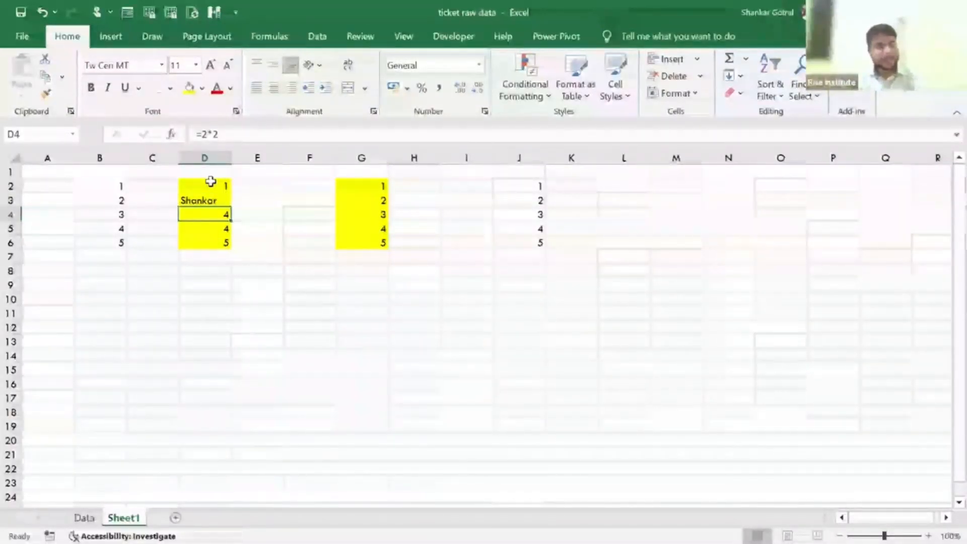
Switch to the session notes and read section 3.6 on the Worksheet Area
key("alt+Tab")
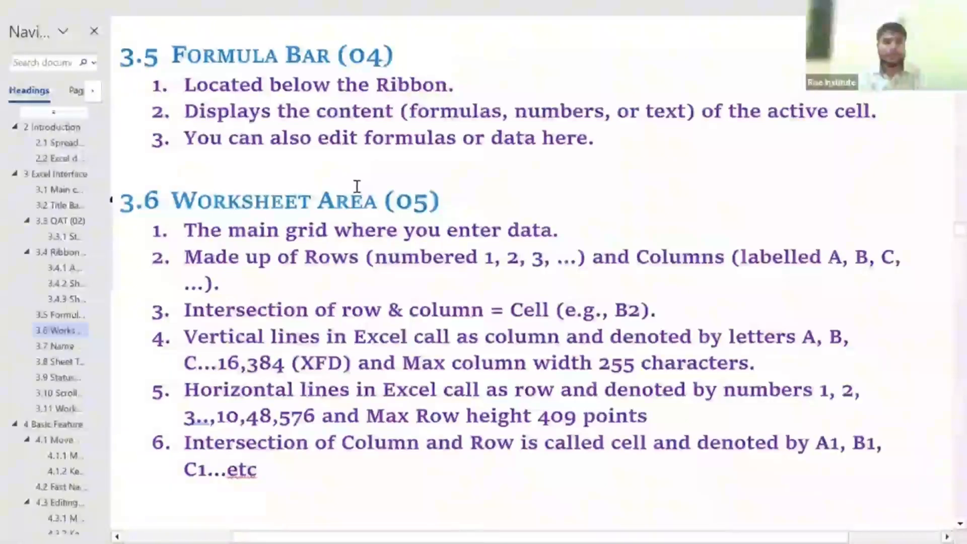
scroll(357, 186, "down", 3)
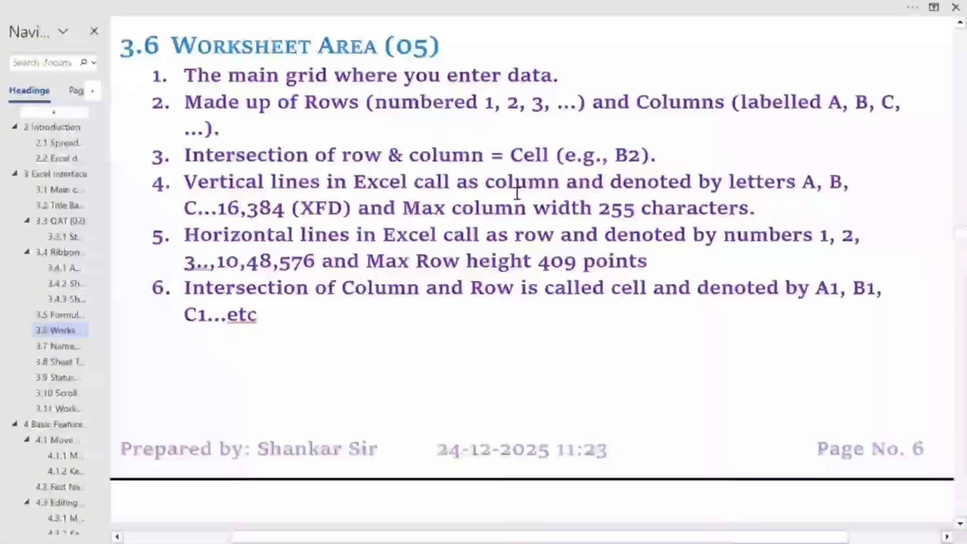
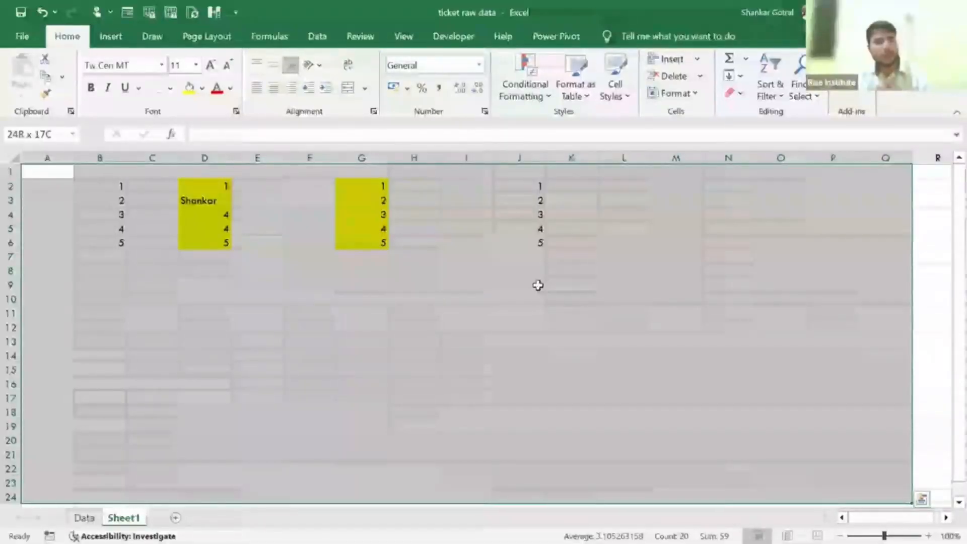
Apply an outside border around cells E8:H15 on Sheet1
left_click(251, 270)
key("shift+Right")
key("shift+Right")
key("shift+Right")
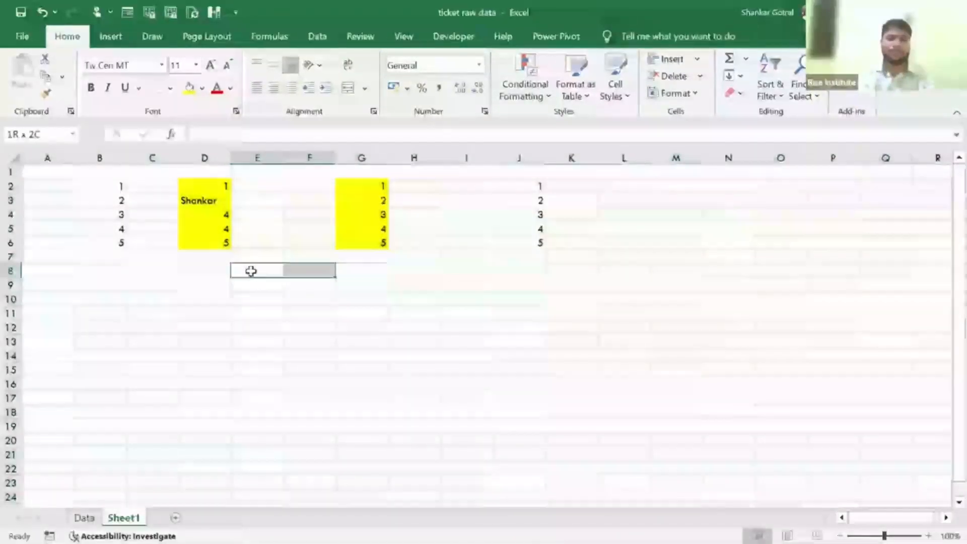
key("shift+Down")
key("shift+Down")
key("shift+Down")
key("shift+Down")
key("shift+Down")
key("shift+Down")
key("shift+Down")
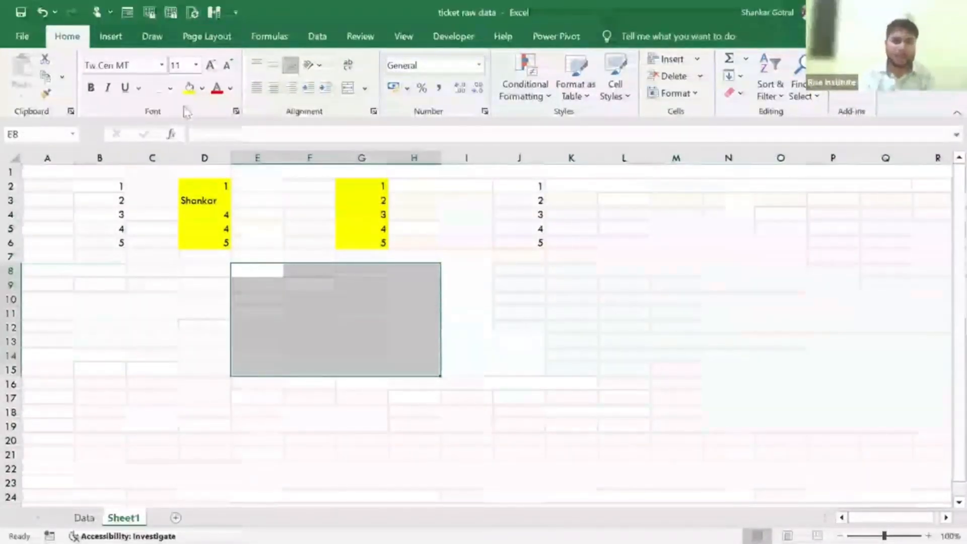
left_click(569, 326)
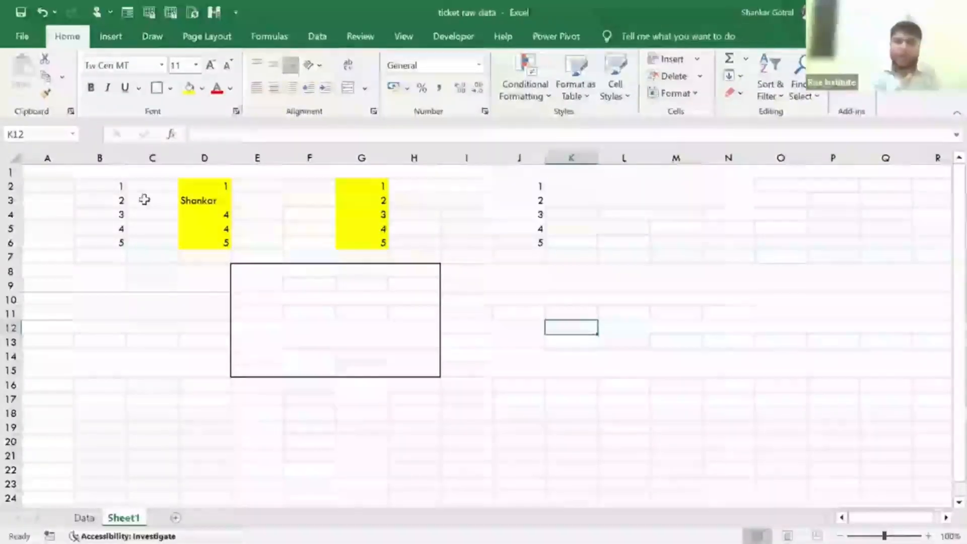
Highlight entire columns A through E on Sheet1, and then entire rows 2 through 6
left_click(47, 153)
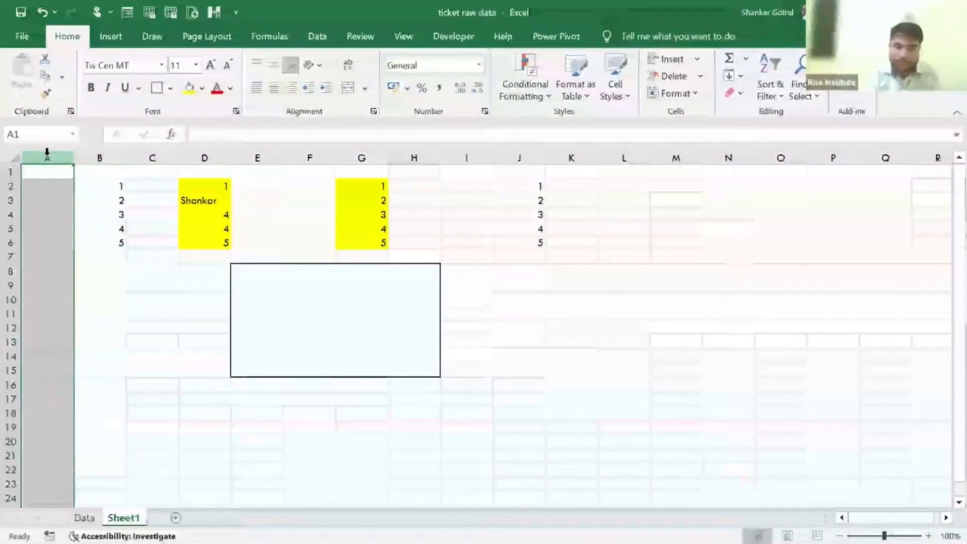
key("shift+Right")
key("shift+Right")
key("shift+Right")
key("shift+Right")
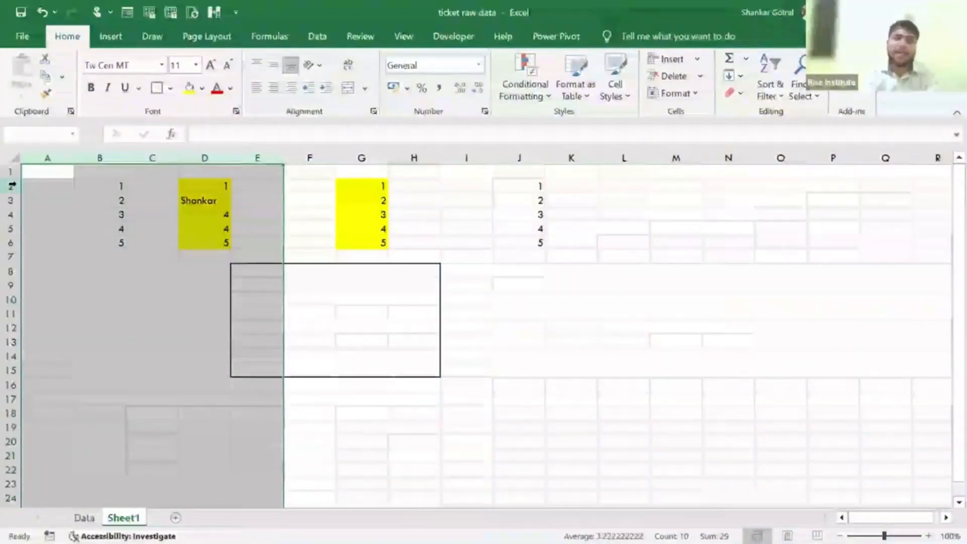
mouse_move(12, 186)
left_mouse_down()
mouse_move(12, 247)
mouse_move(13, 185)
left_mouse_up()
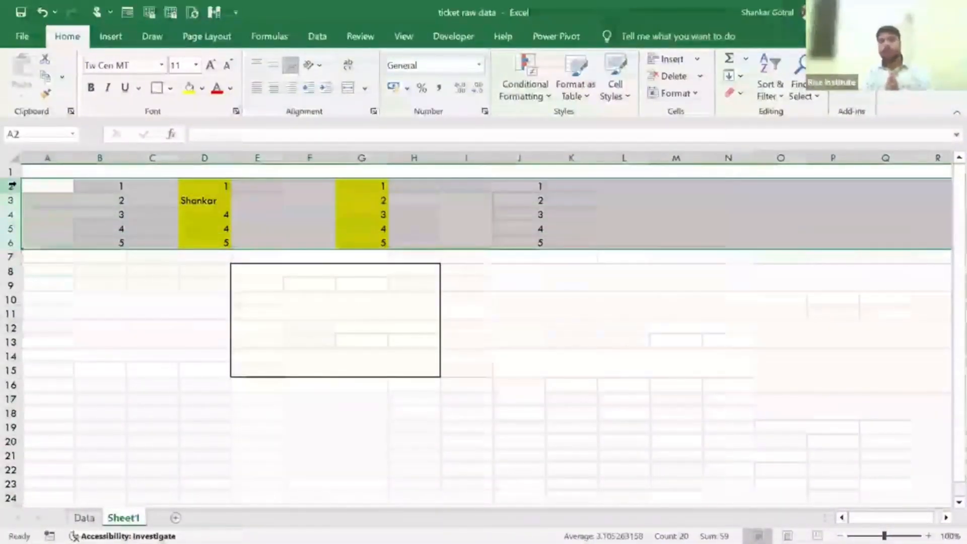
Highlight entire columns A through D, followed by entire rows 2 through 8
left_click(39, 159)
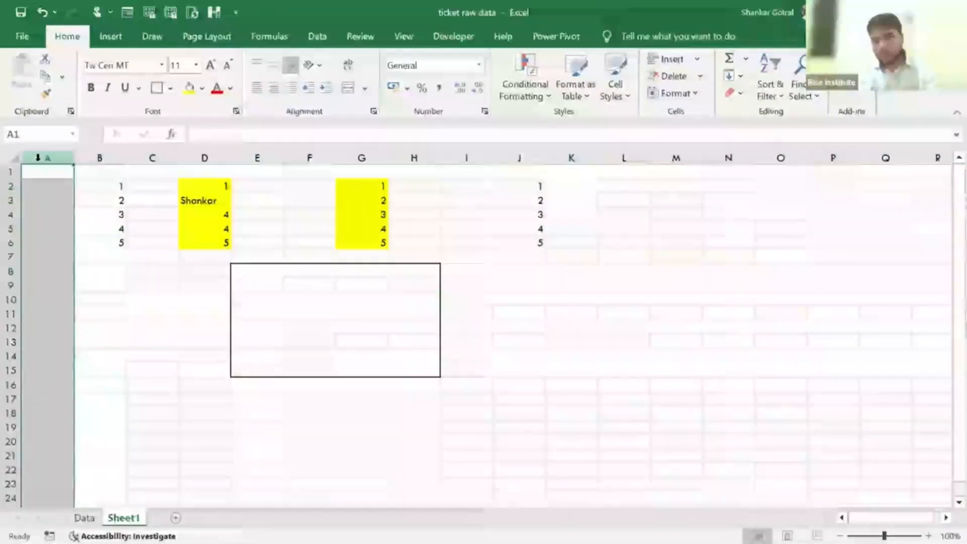
left_click_drag(38, 157, 217, 158)
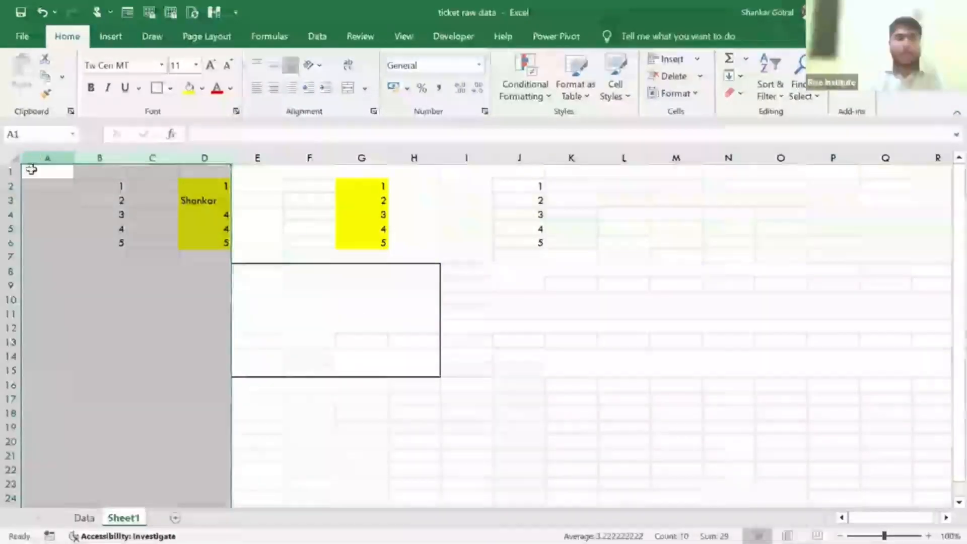
left_click_drag(12, 185, 11, 271)
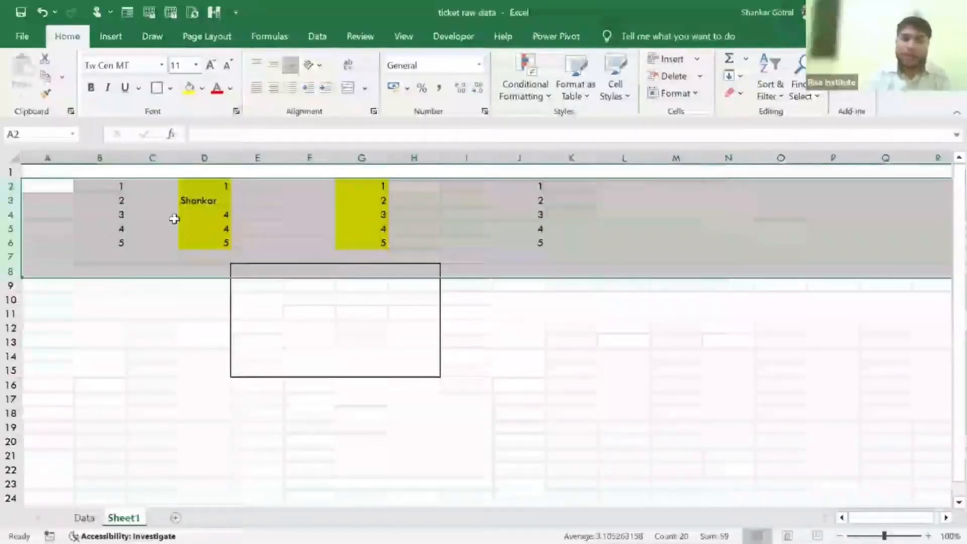
Highlight columns A through D again, and move cell by cell along row 1 to L1
left_click(47, 158)
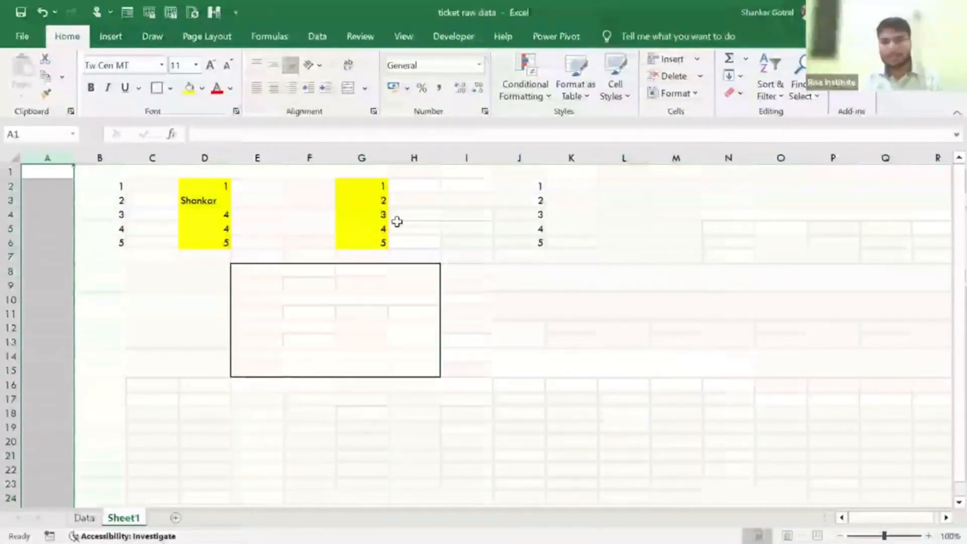
left_click_drag(47, 158, 222, 158)
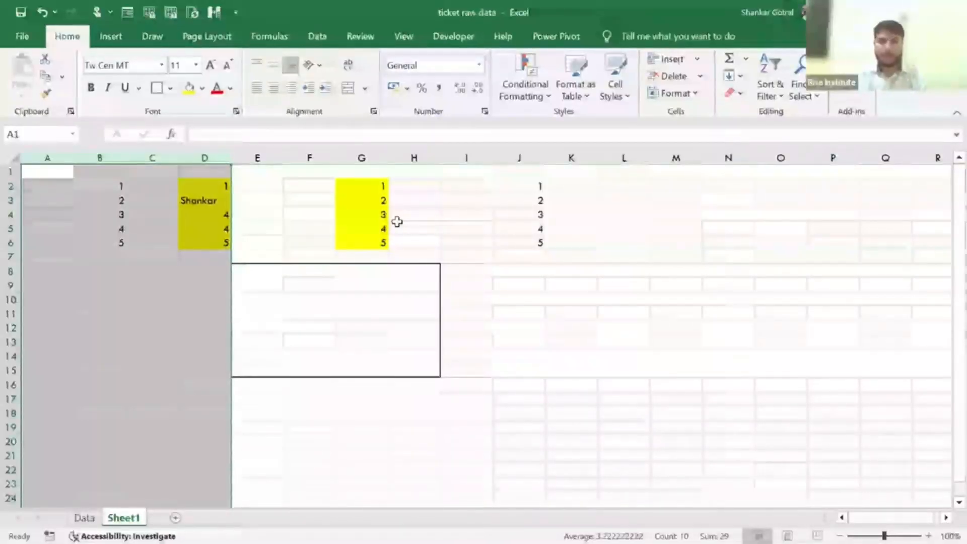
key("Right")
key("Right")
key("Right")
key("Right")
key("Right")
key("Right")
key("Right")
key("Right")
key("Right")
key("Right")
key("Right")
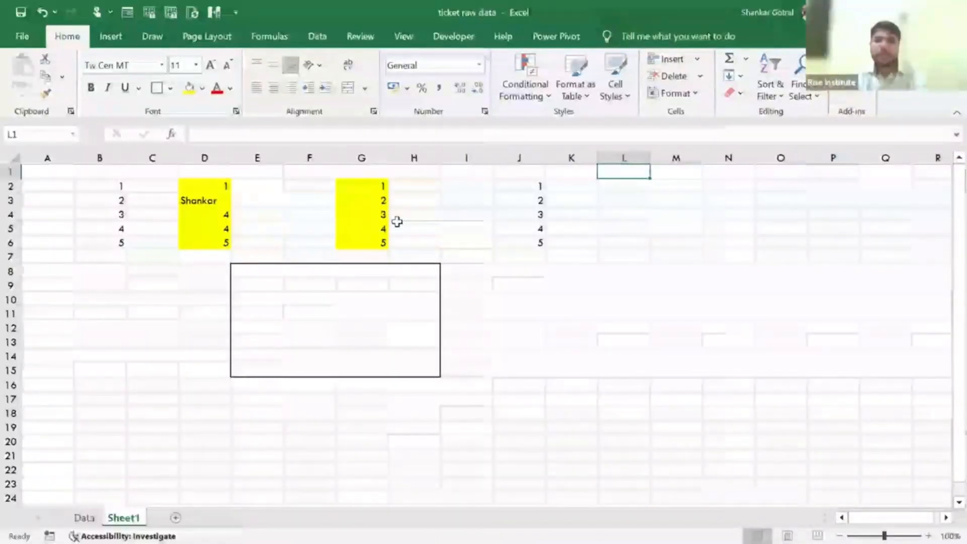
Go to the worksheet's last column, XFD, select cell XFD3, and return along row 3 to the first columns
key("ctrl+shift+Right")
left_click(744, 203)
key("Right")
key("Right")
key("Right")
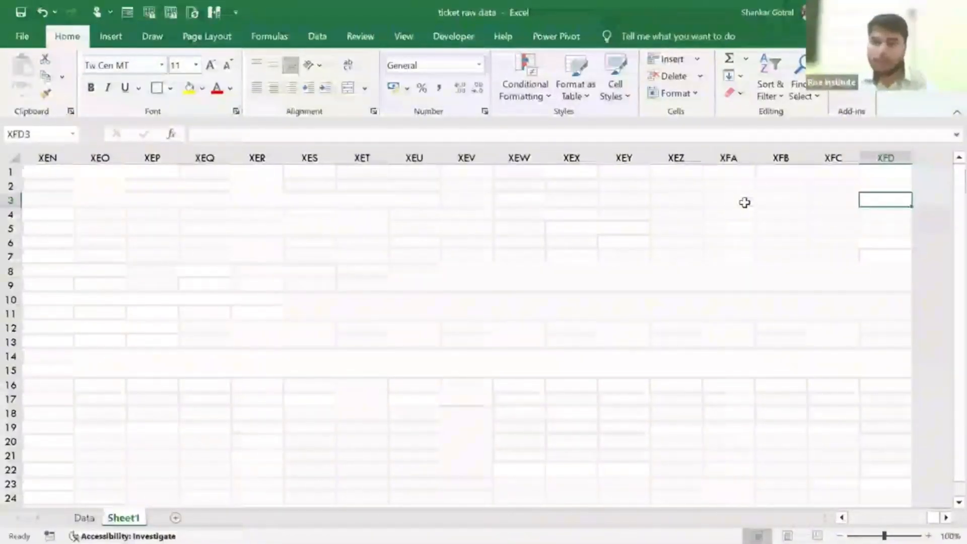
key("Left")
key("ctrl+shift+Left")
scroll(76, 252, "left", 2)
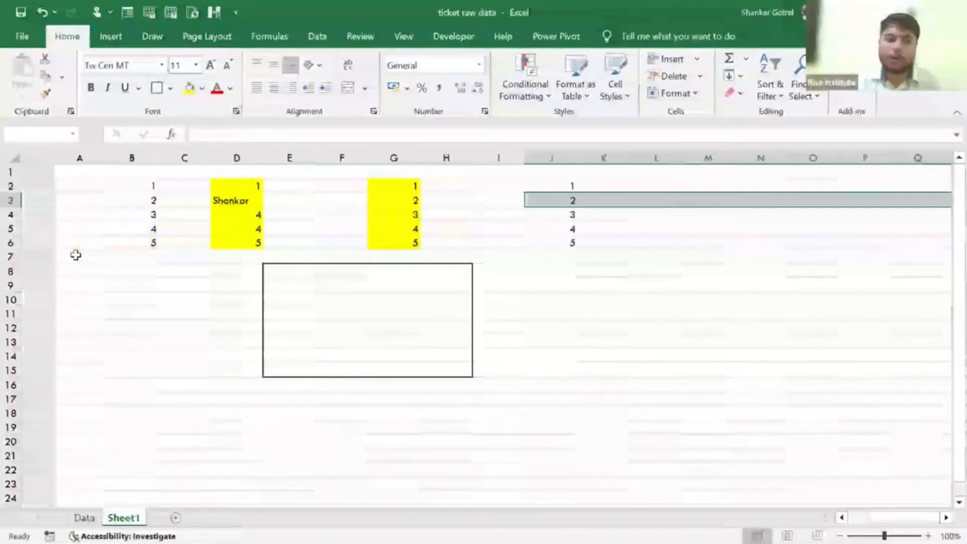
Move from cell C6 to A6, review the column and row limits in notes section 3.6, and return to the workbook
left_click(138, 244)
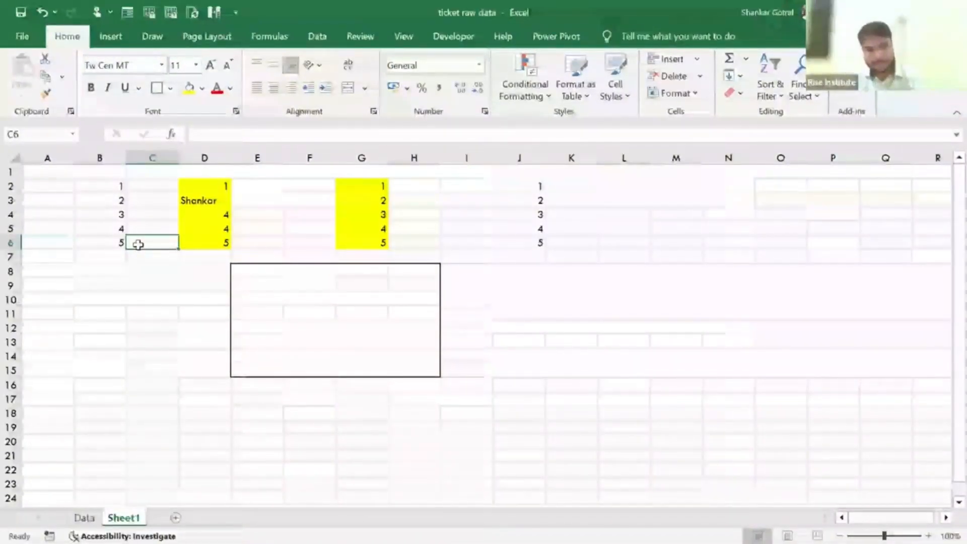
key("Left")
key("Left")
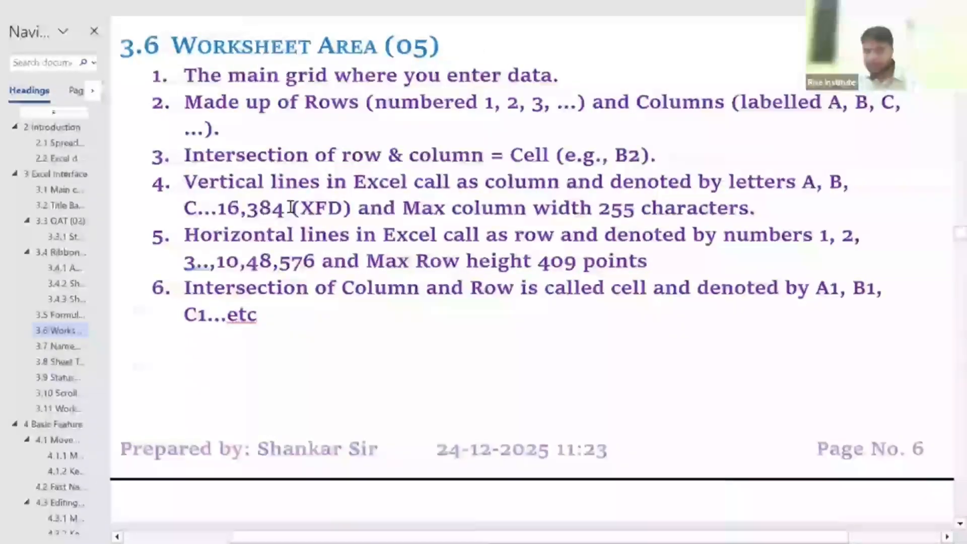
key("alt+Tab")
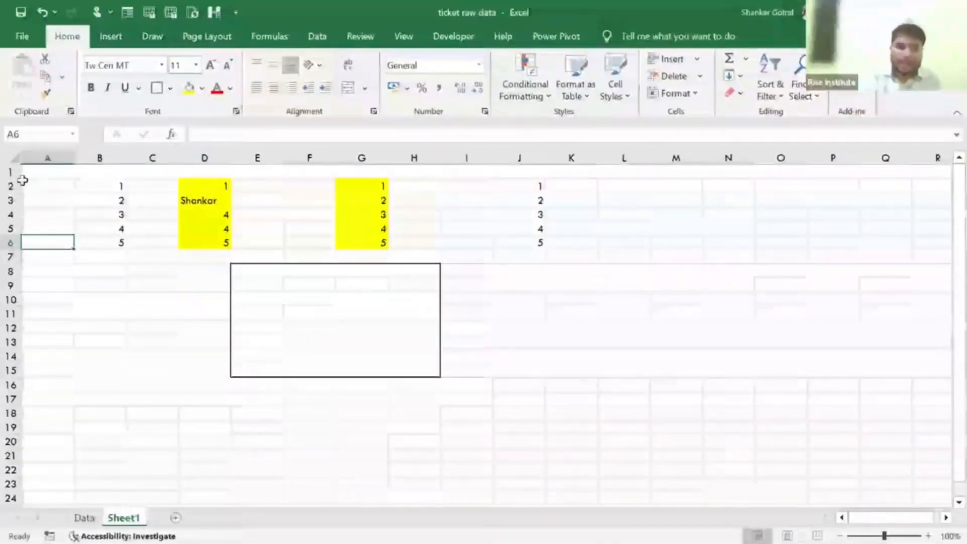
Highlight rows 1 through 5, then go down column A to the worksheet's last row and move to cell C1048574
left_click_drag(10, 171, 10, 229)
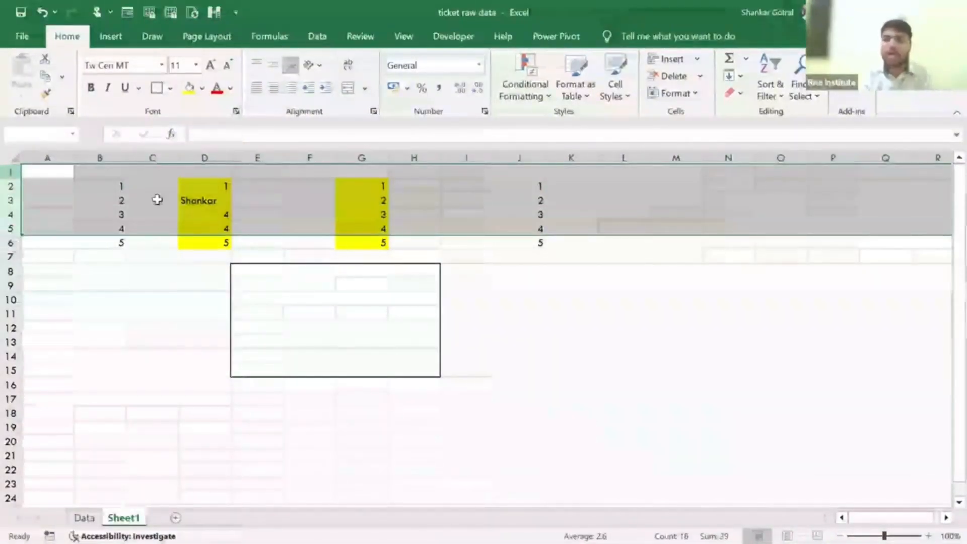
left_click(58, 247)
key("ctrl+shift+Down")
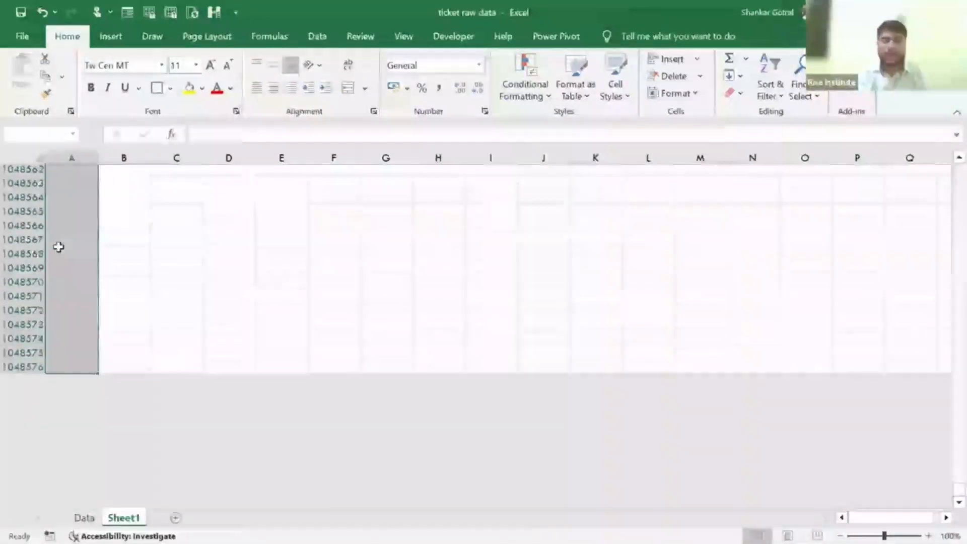
key("ctrl+Down")
key("Up")
key("Up")
key("Right")
key("Right")
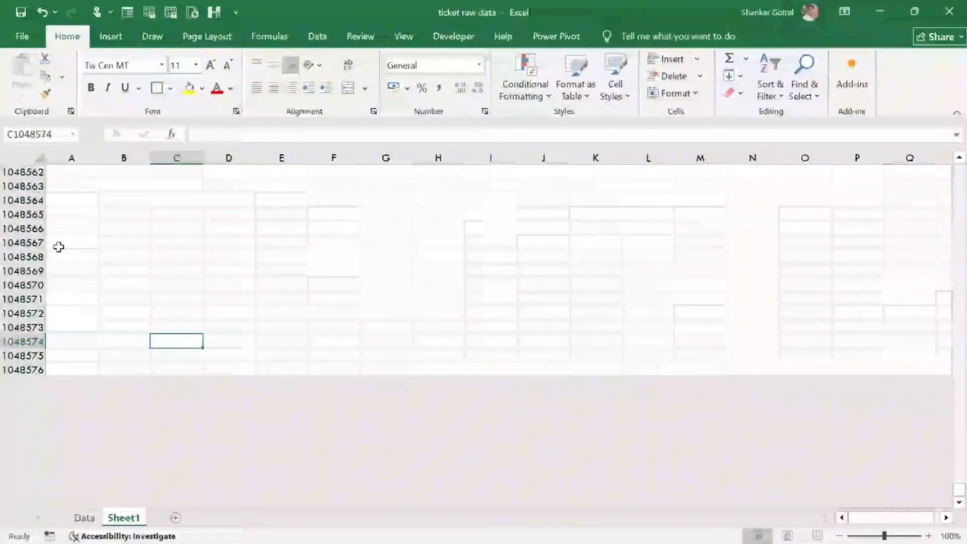
Return along column A to the top of Sheet1 and select cell B7
key("Home")
key("ctrl+space")
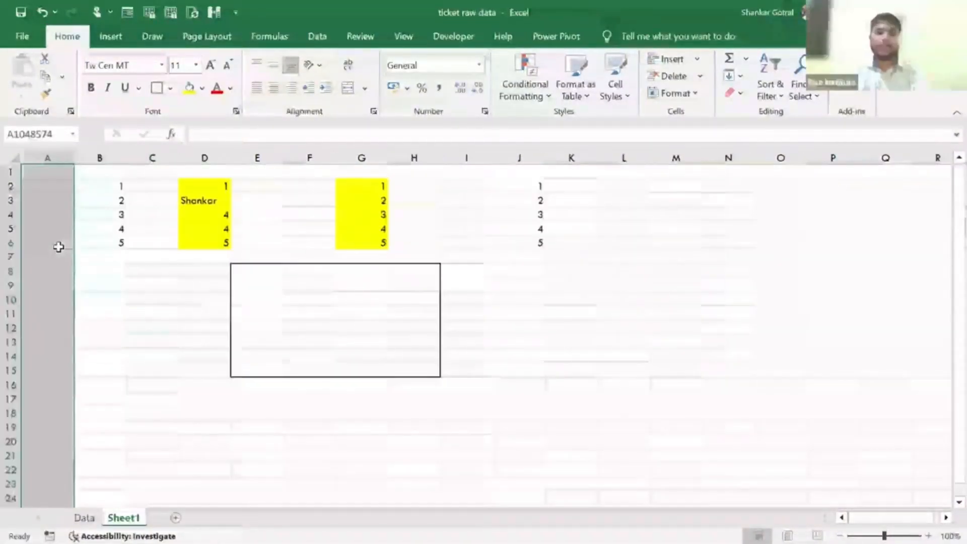
left_click(126, 262)
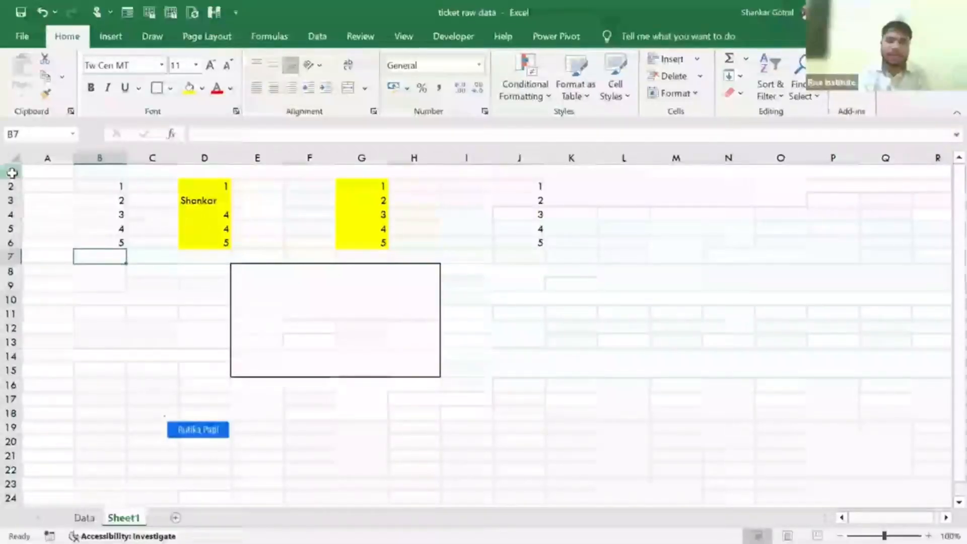
Highlight row 1, then extend a selection down column A to the last row and another back up to the top
left_click(11, 171)
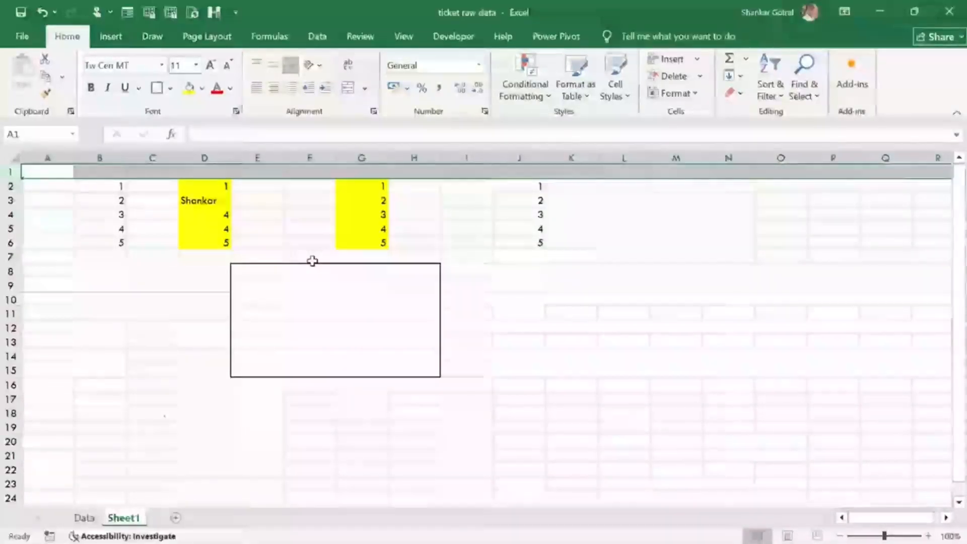
key("Down")
key("ctrl+shift+Down")
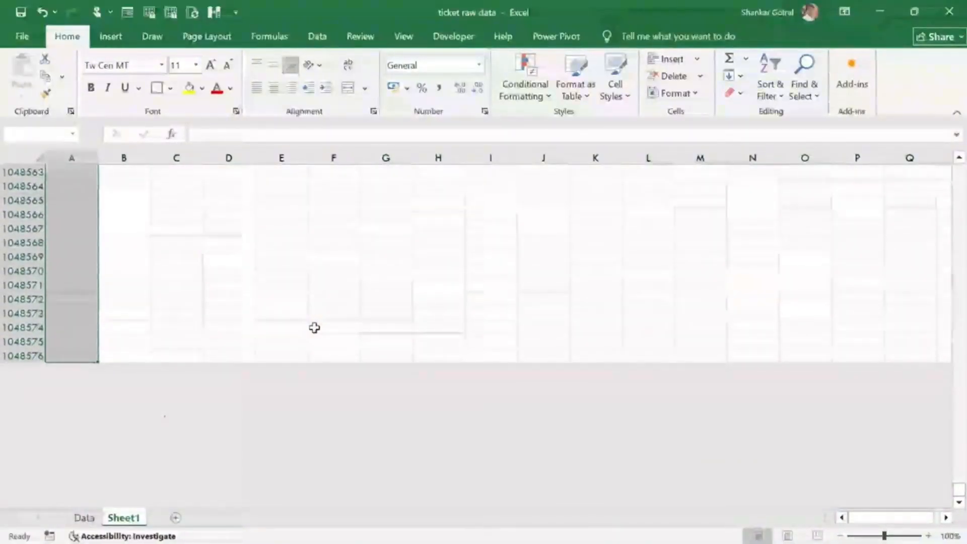
left_click(78, 303)
key("ctrl+shift+Up")
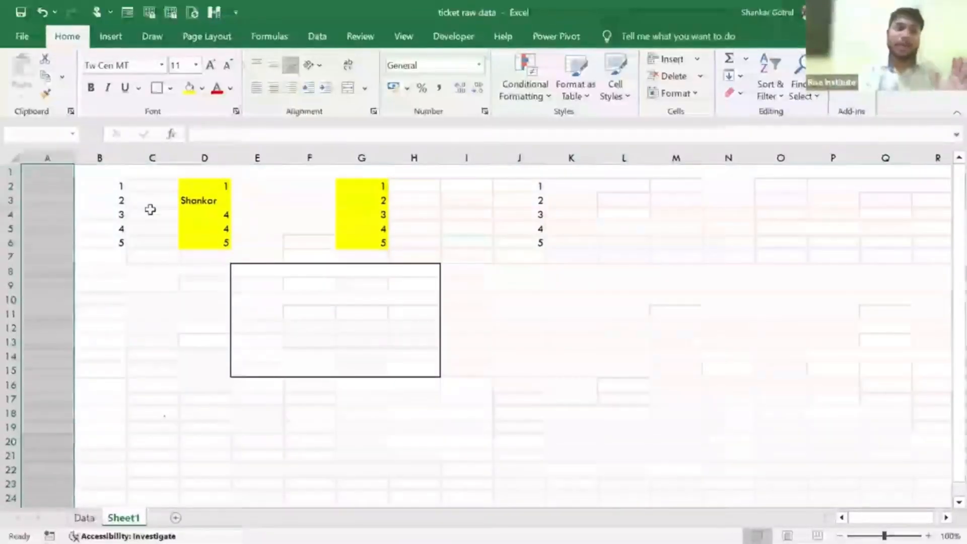
Highlight column B together with row 2 to show their intersection, then highlight column D and select cell D3
left_click(99, 158)
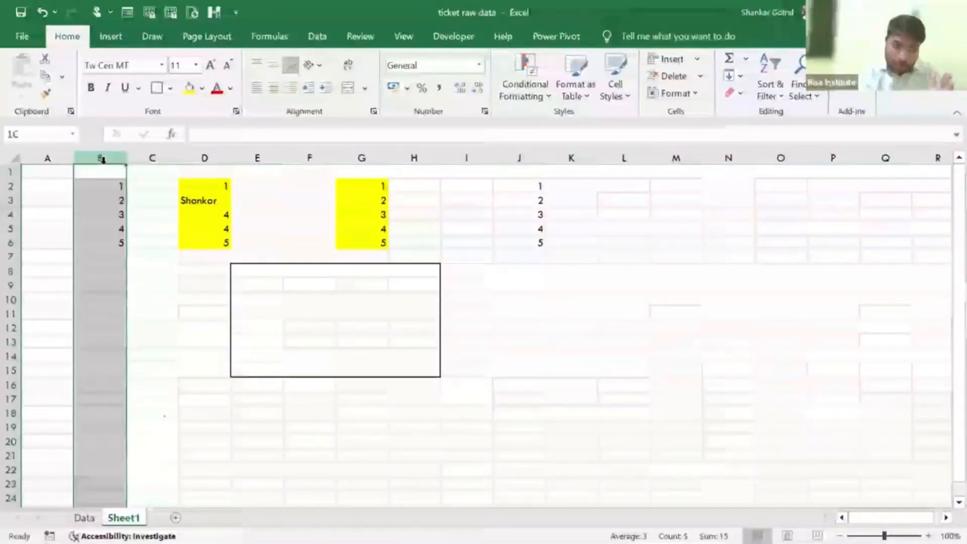
left_click(11, 186, "ctrl")
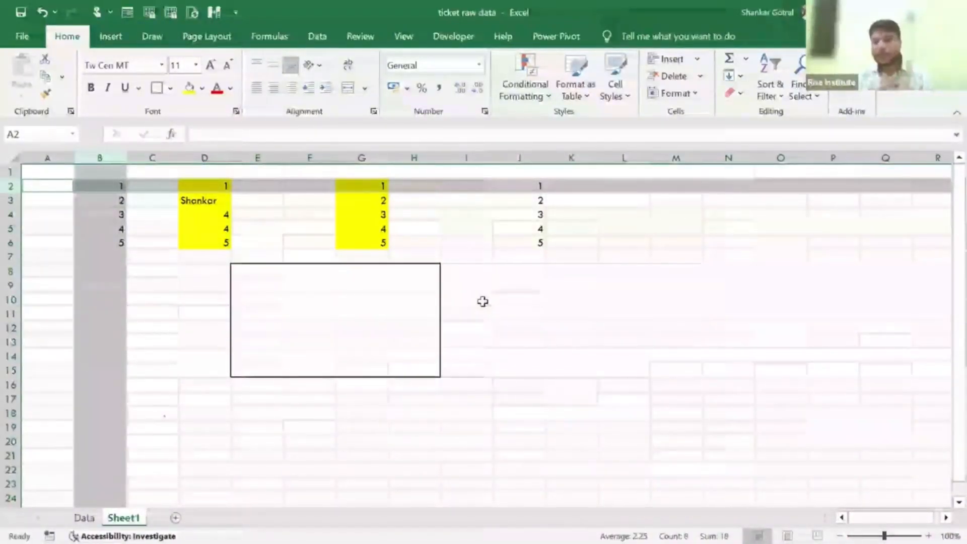
left_click(204, 158)
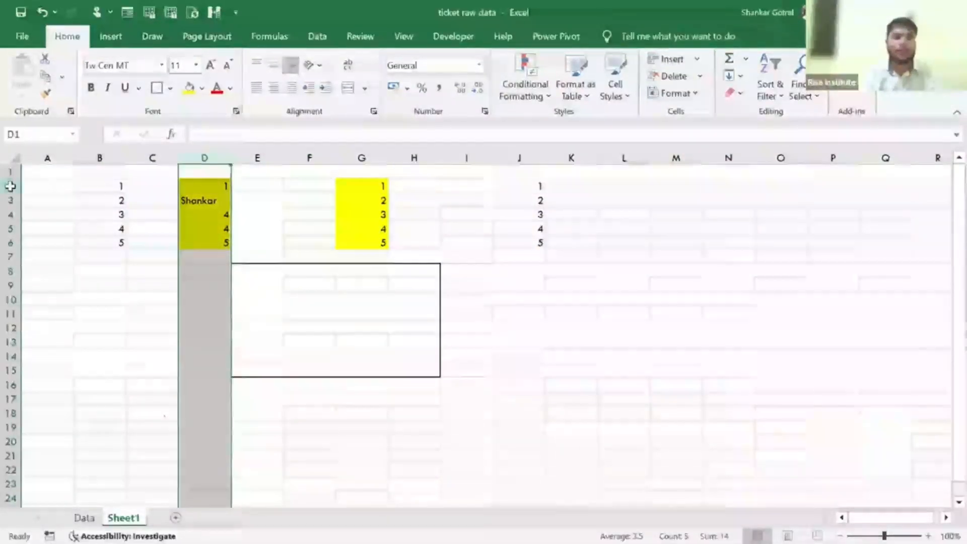
left_click(10, 186)
left_click(210, 201)
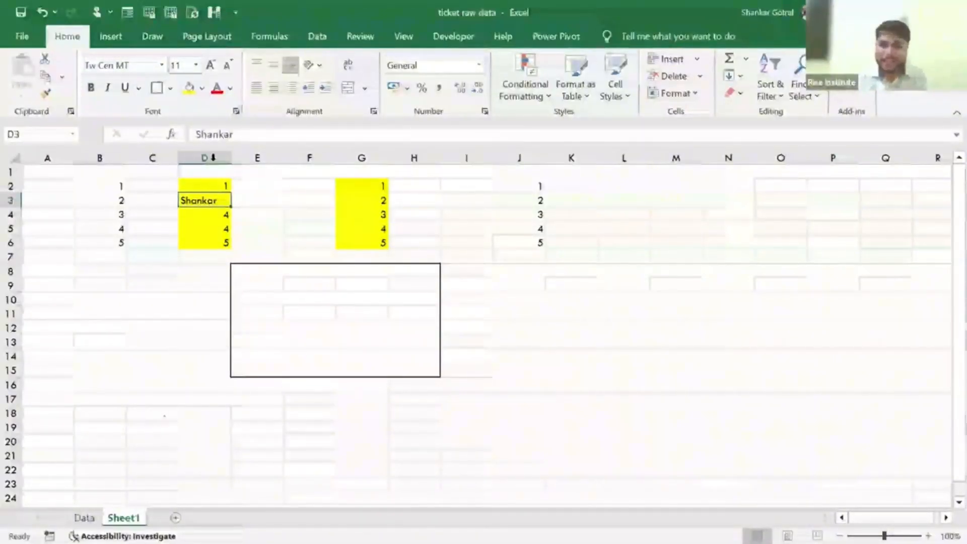
Highlight column D together with row 2, then with row 3, and select cell D3 at the latter intersection
left_click(213, 158)
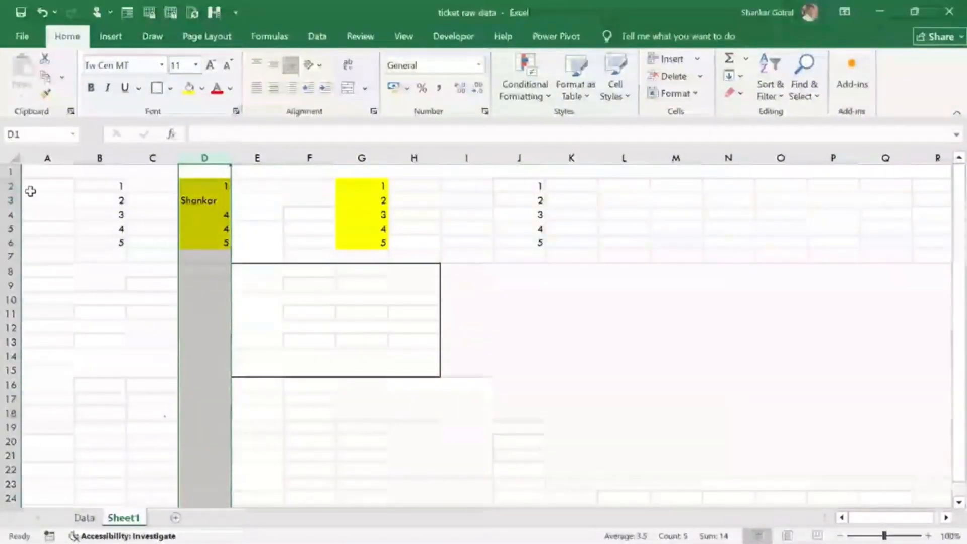
left_click(10, 186, "ctrl")
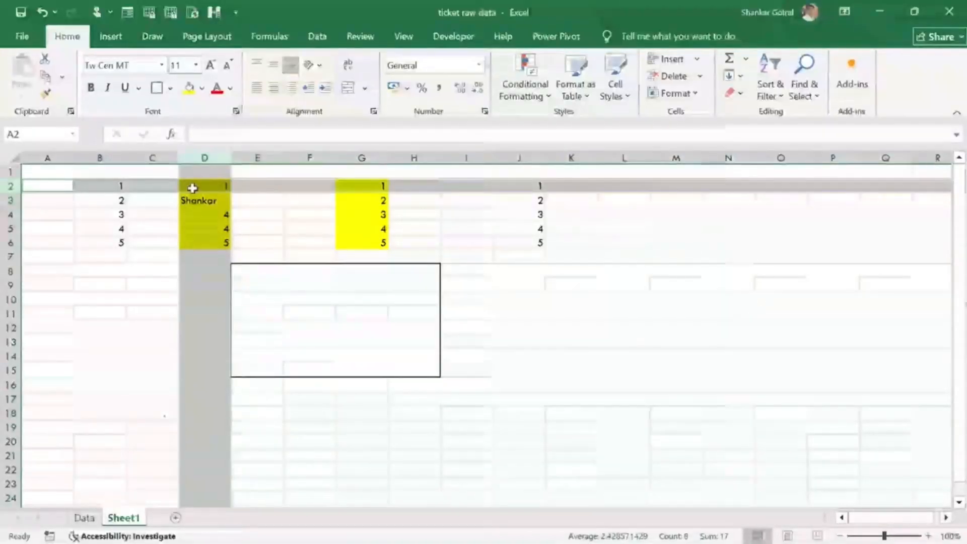
left_click(204, 159)
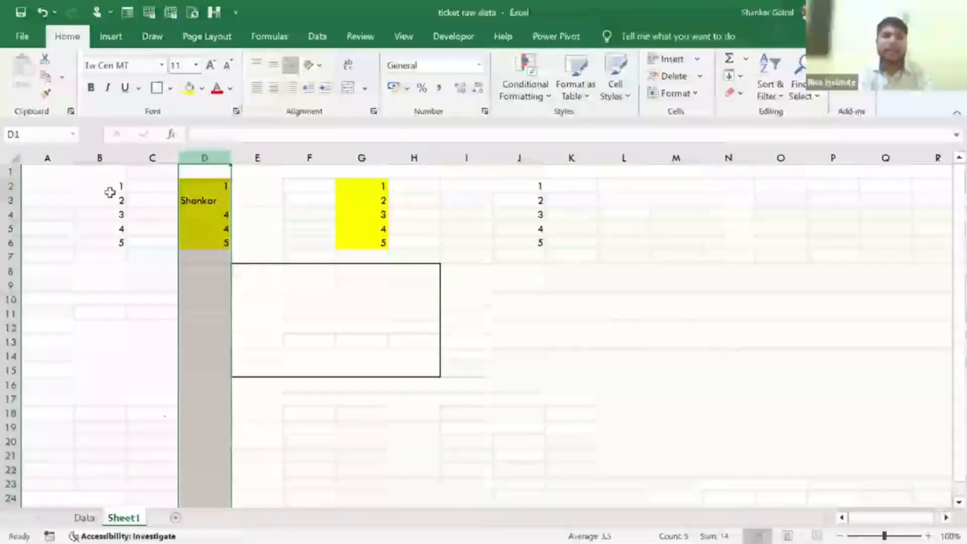
left_click(10, 199, "ctrl")
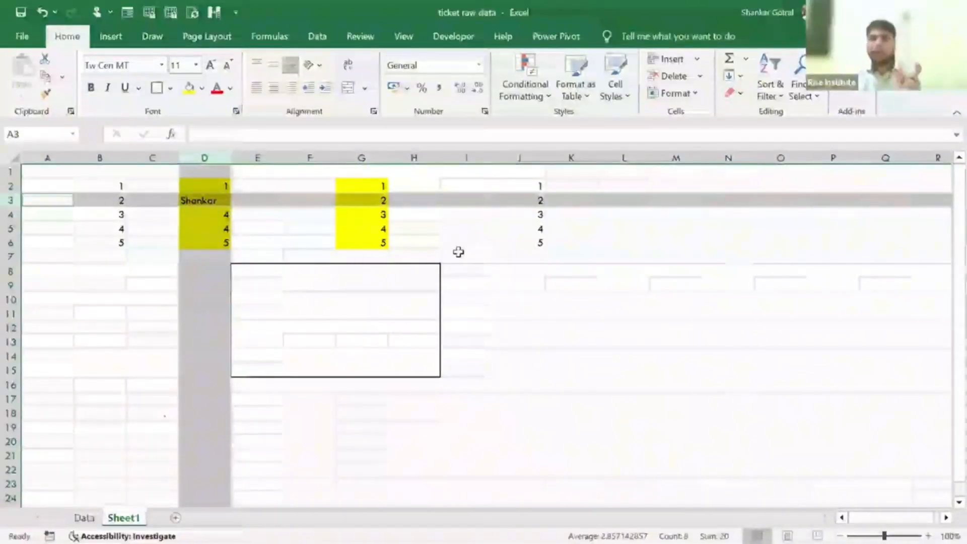
left_click(208, 201)
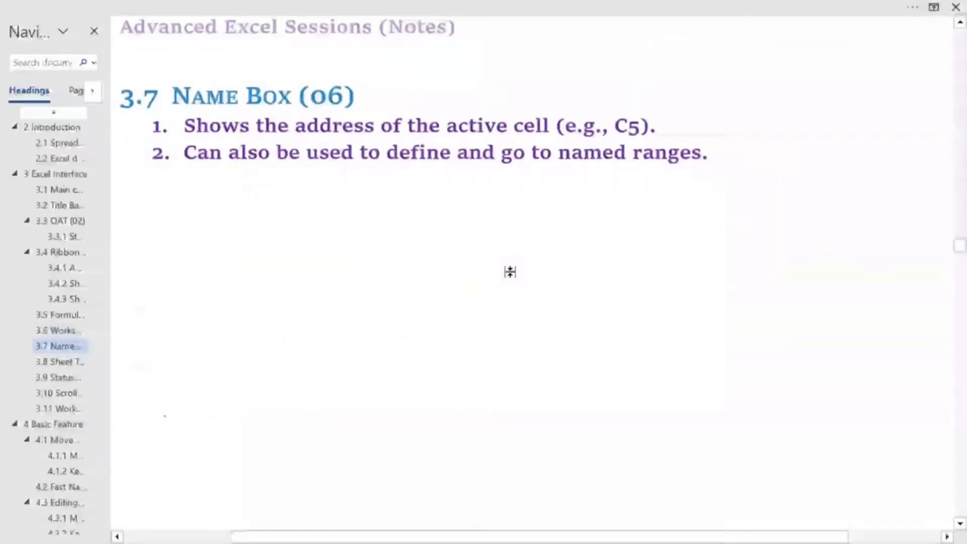
Read notes section 3.7 on the Name Box, then return to Sheet1 and check the address shown for cell G3
scroll(509, 270, "down", 1)
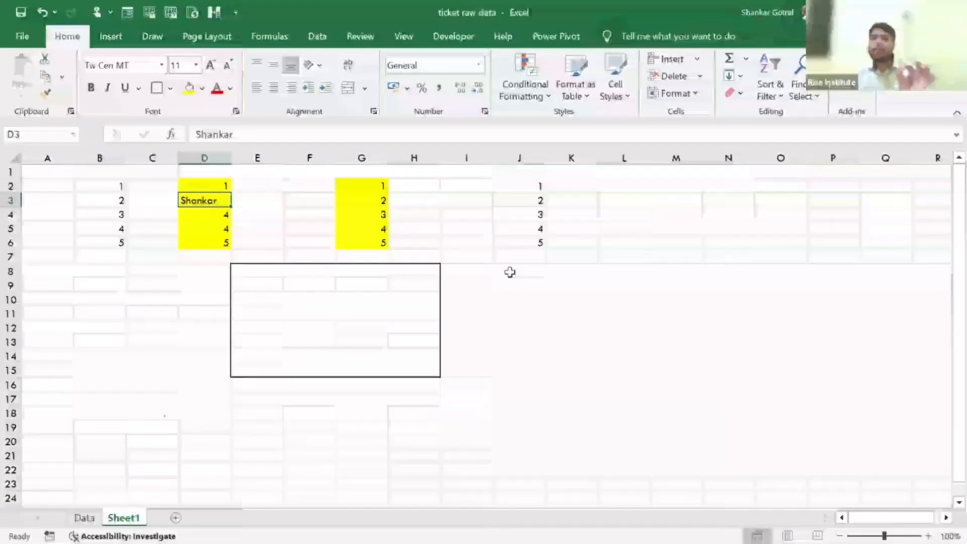
key("alt+Tab")
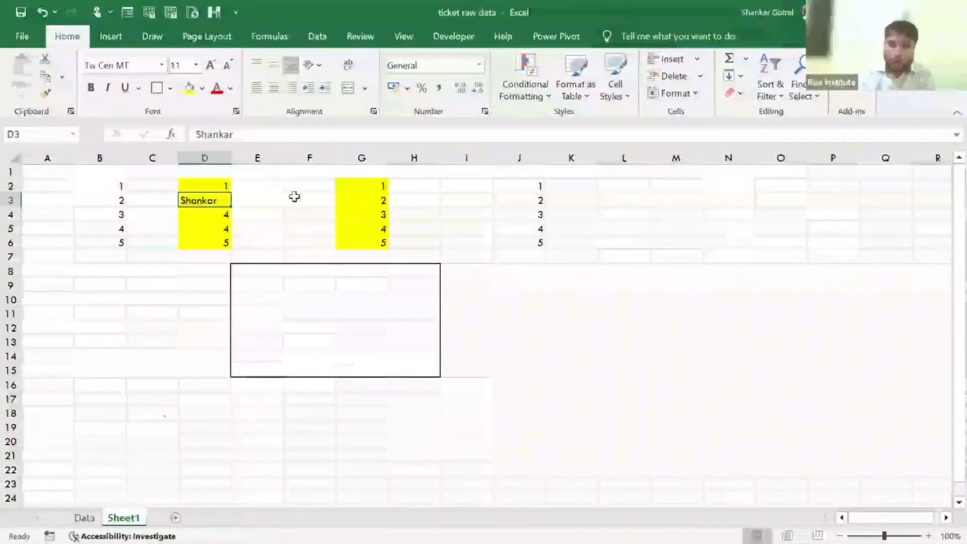
left_click(366, 198)
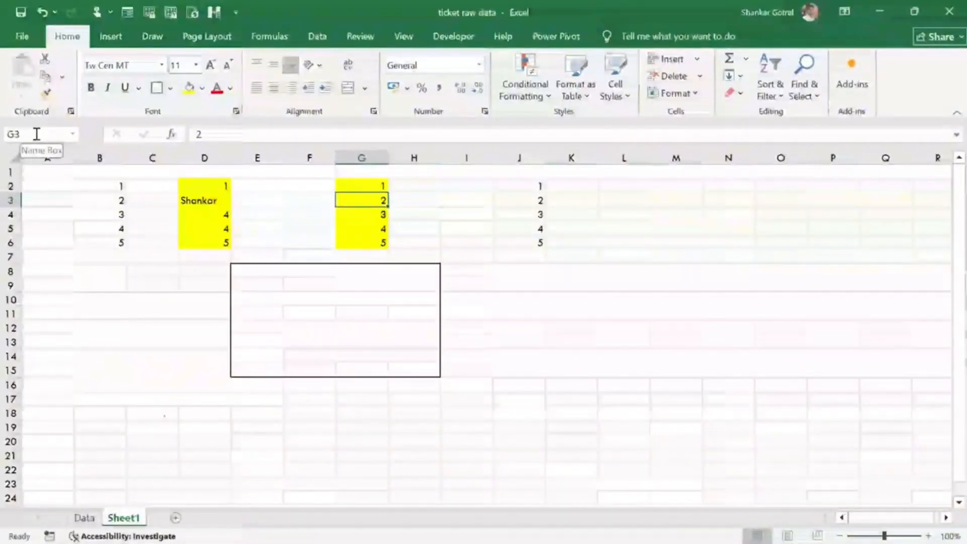
Go to the Data sheet and select cell G77 in the resolution status column
key("ctrl+Page_Up")
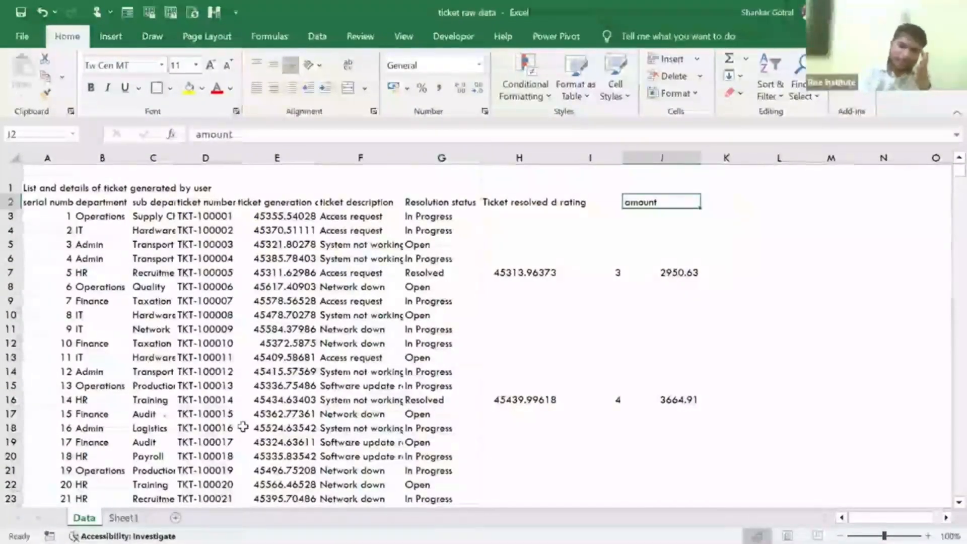
scroll(242, 427, "down", 12)
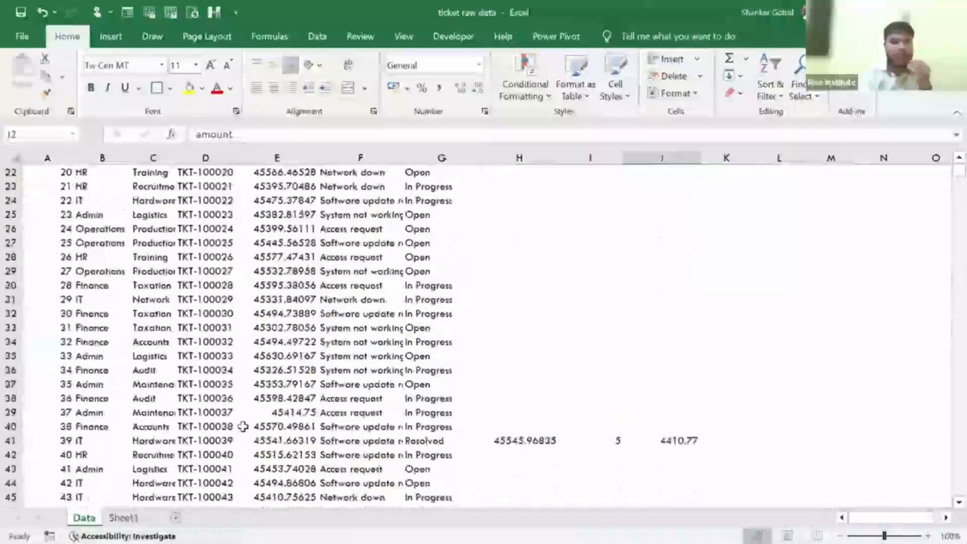
scroll(302, 285, "down", 10)
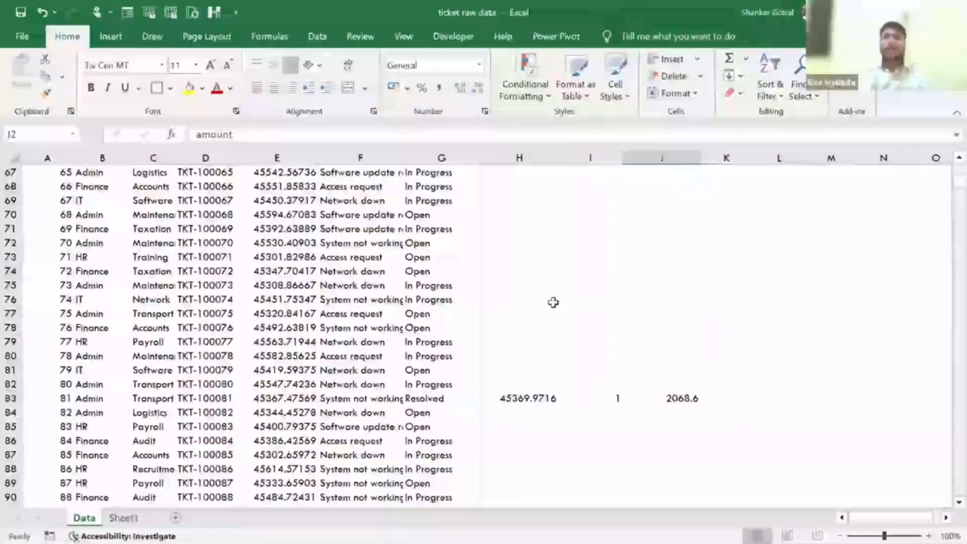
left_click(430, 313)
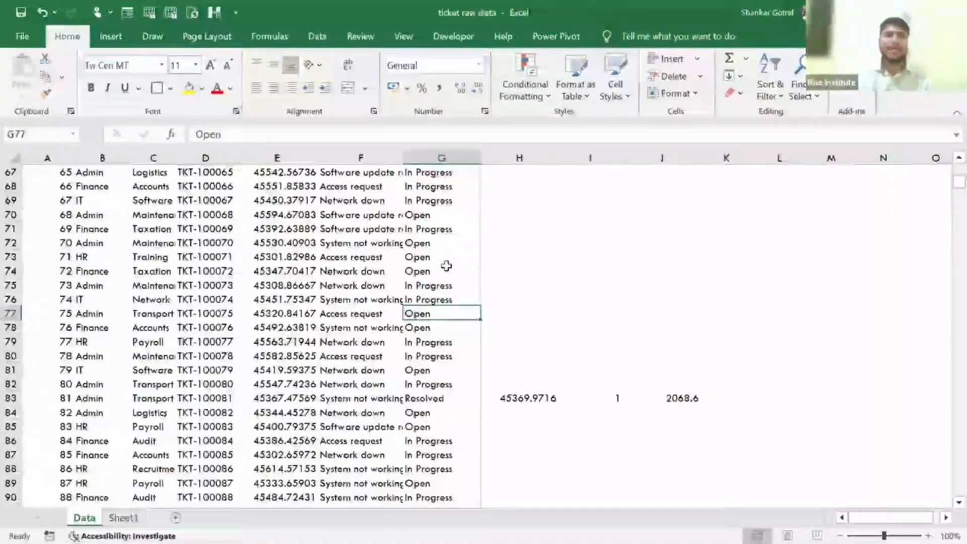
Use the Name Box to jump to cell A5 and bring the header rows back into view
left_click(43, 135)
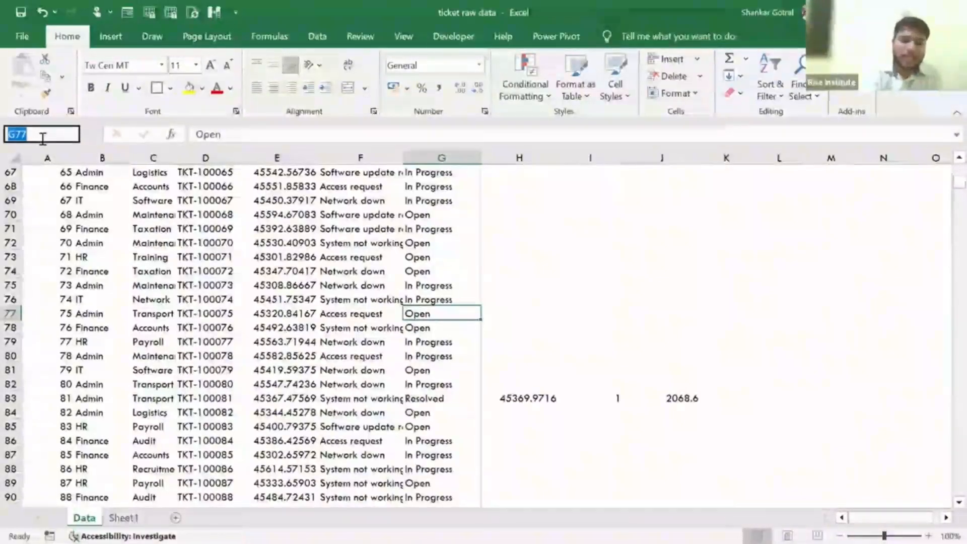
type("A5")
key("Return")
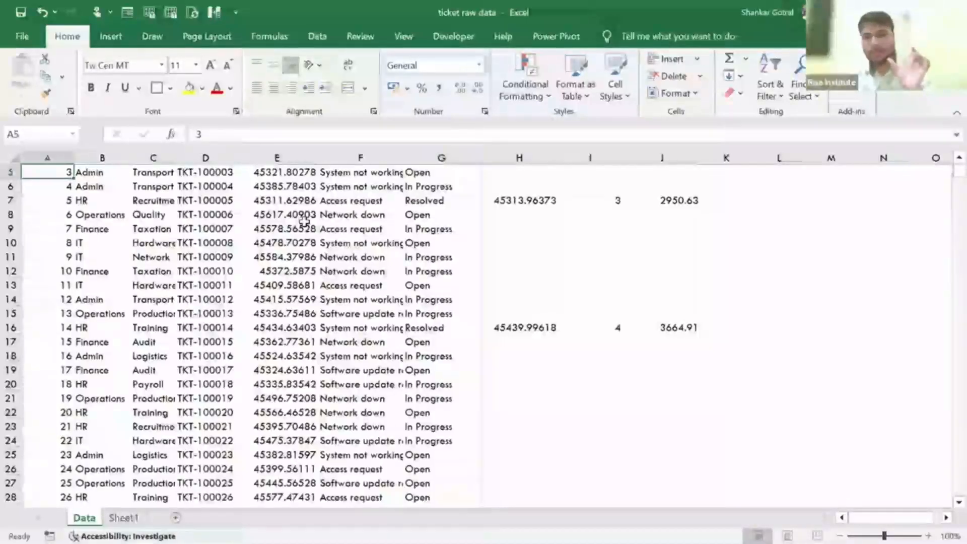
scroll(304, 221, "up", 2)
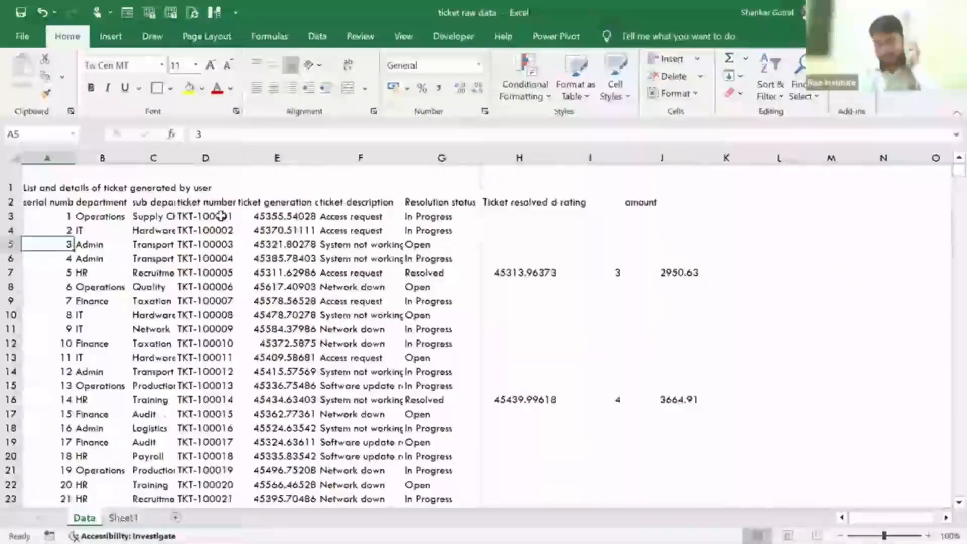
Switch to the Word session notes and go to section 3.8 on Sheet Tabs
left_click(323, 297)
key("alt+Tab")
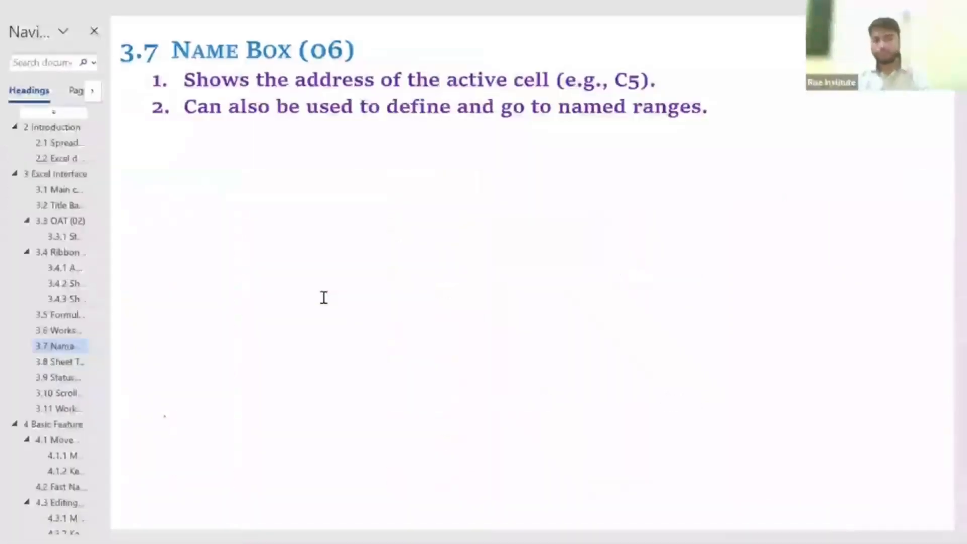
scroll(324, 298, "down", 10)
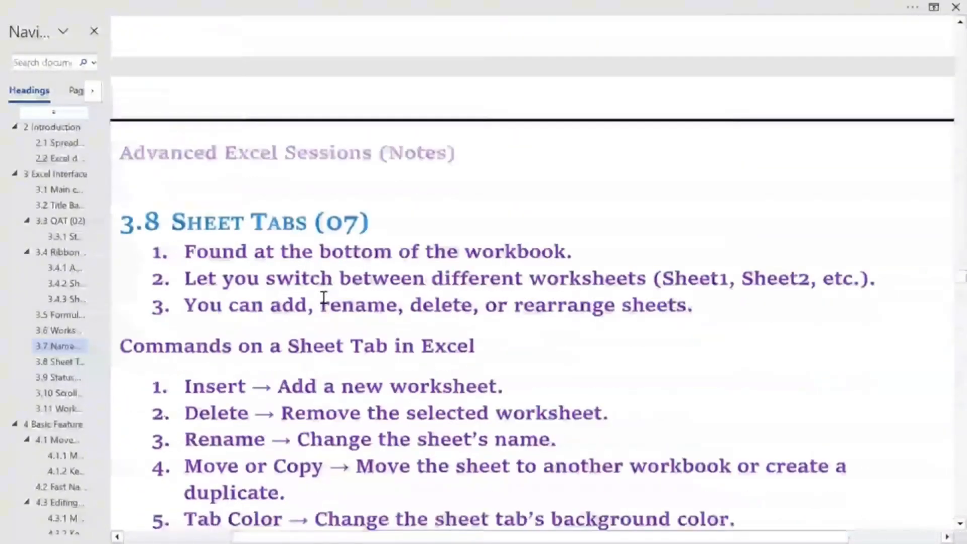